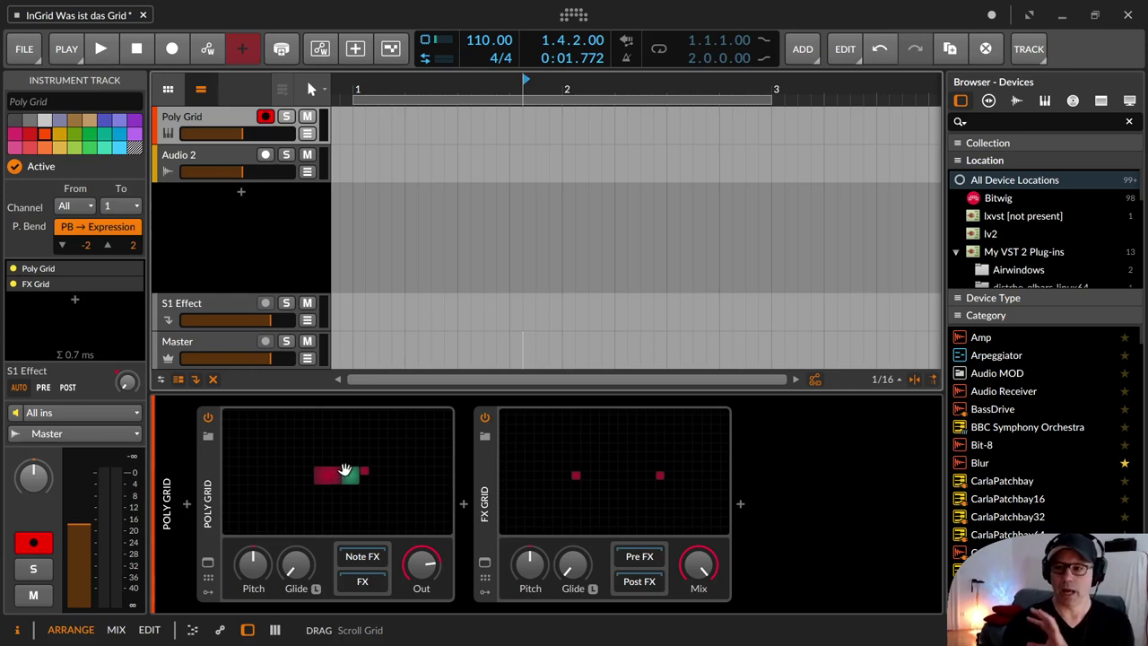
Compare the device settings of the Poly Grid and FX Grid, and view the Poly Grid's patch before closing it.
click(215, 518)
click(481, 516)
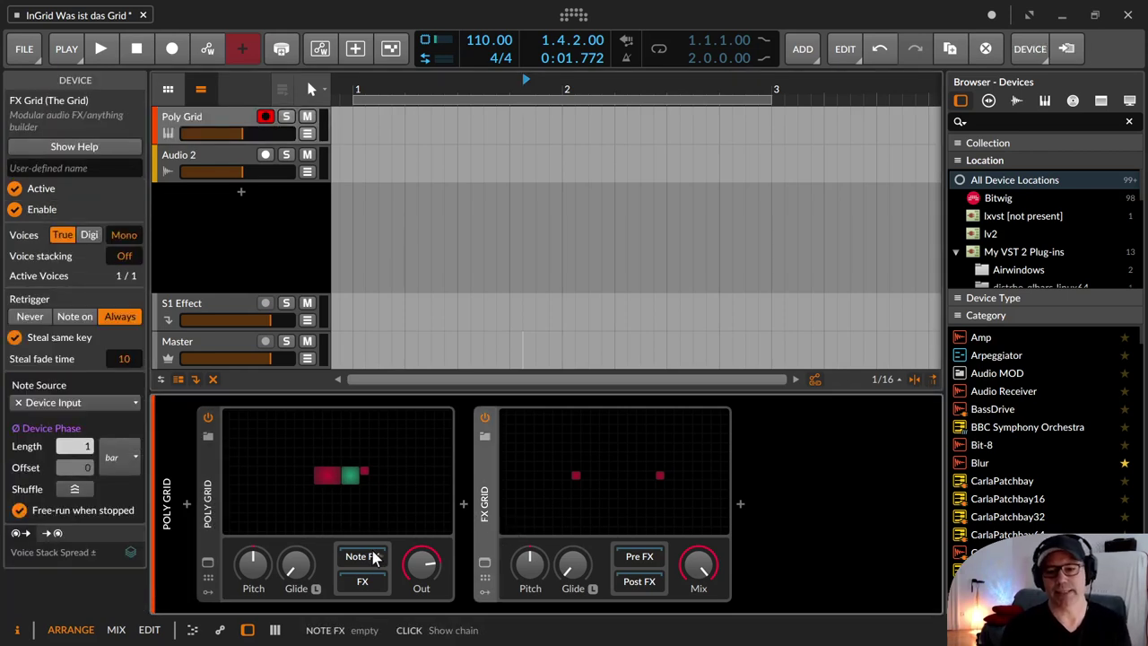
click(211, 496)
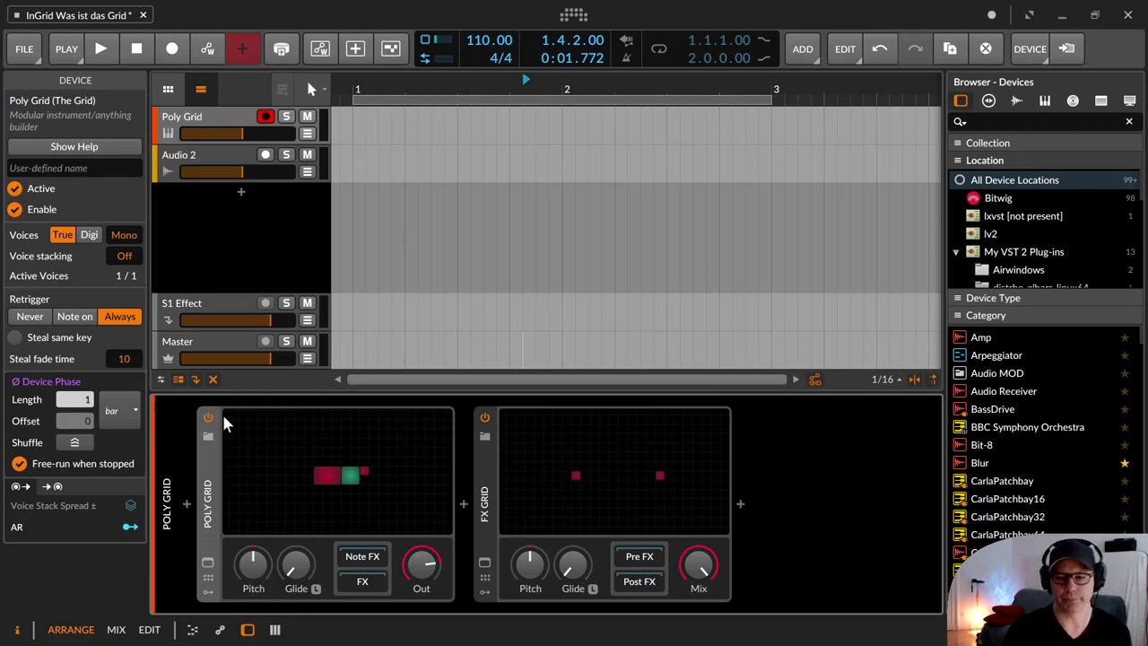
click(352, 475)
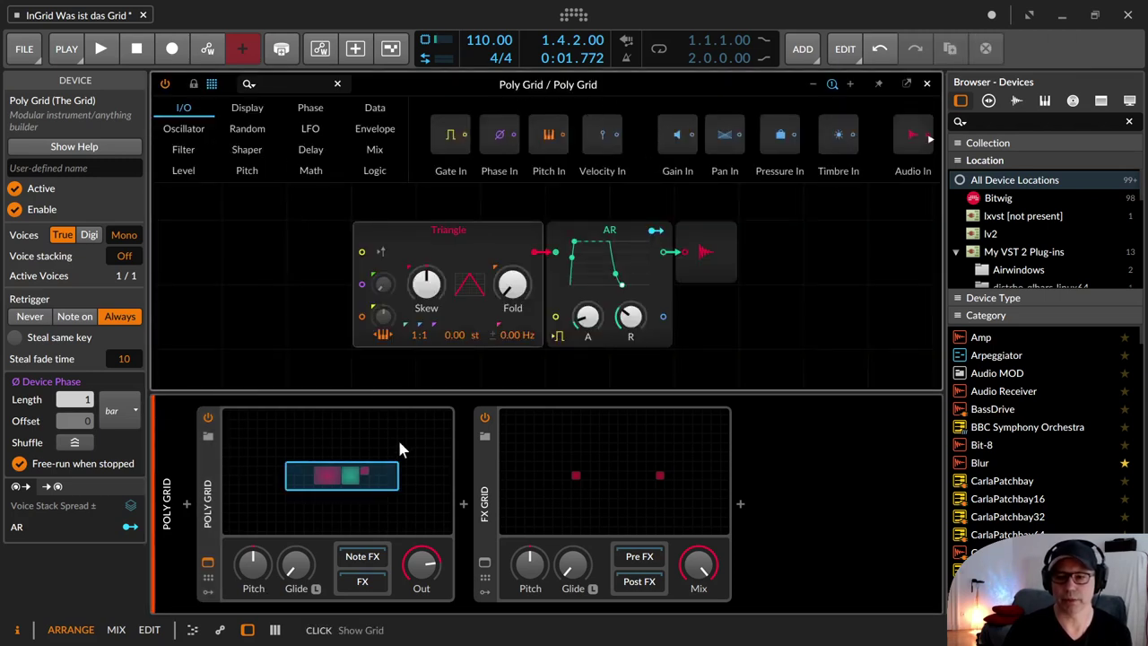
double_click(378, 474)
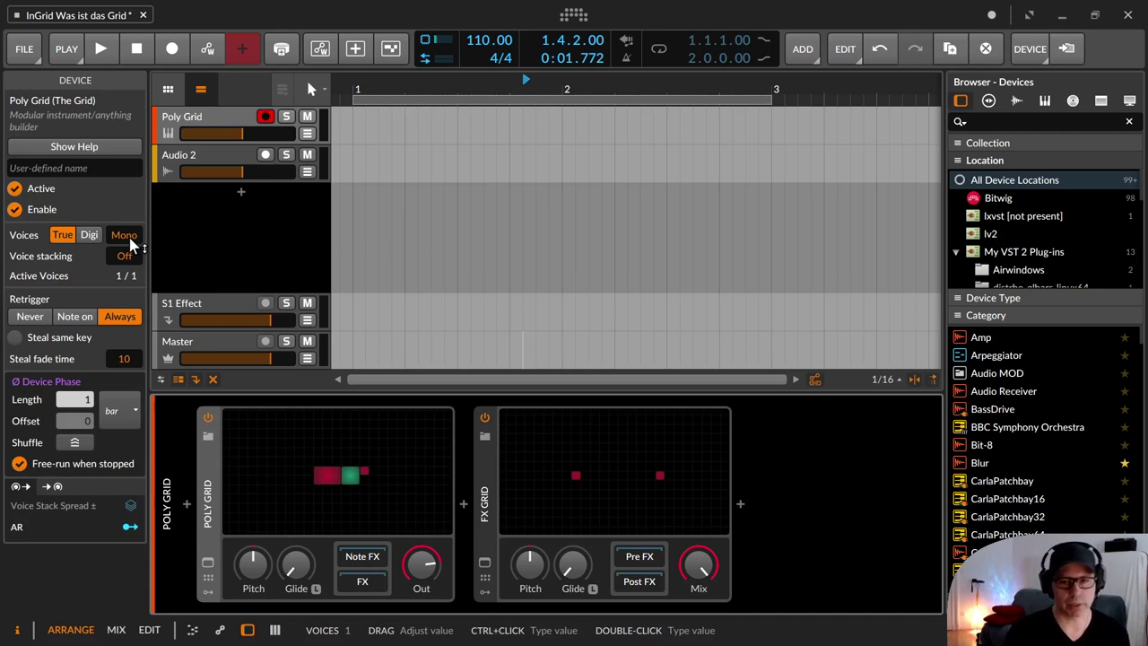
Try raising the Poly Grid's voice count to 64, return it to Mono, and leave voice stacking off.
drag(130, 239, 130, 205)
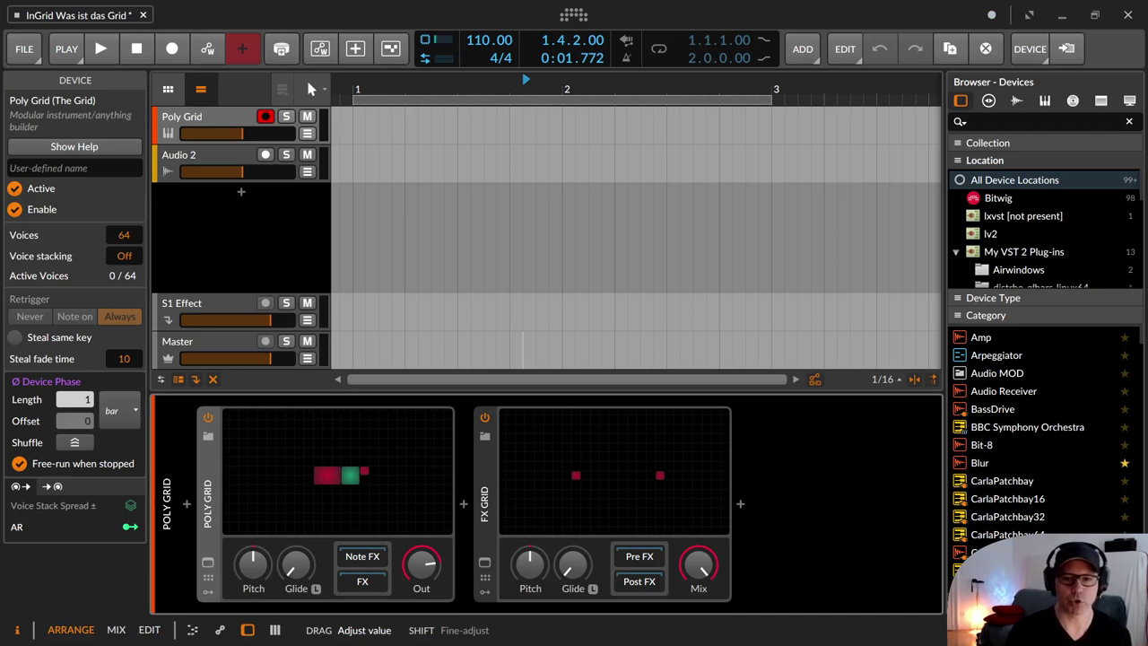
drag(130, 205, 130, 231)
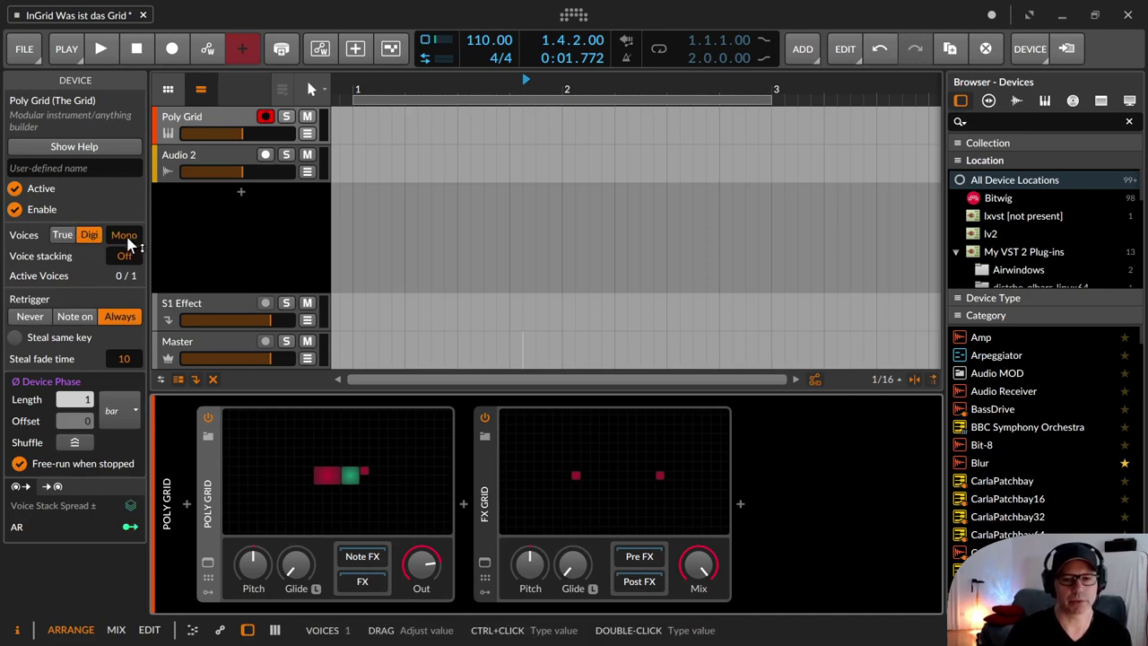
mouse_move(125, 258)
mouse_down()
mouse_move(124, 237)
mouse_move(124, 275)
mouse_up()
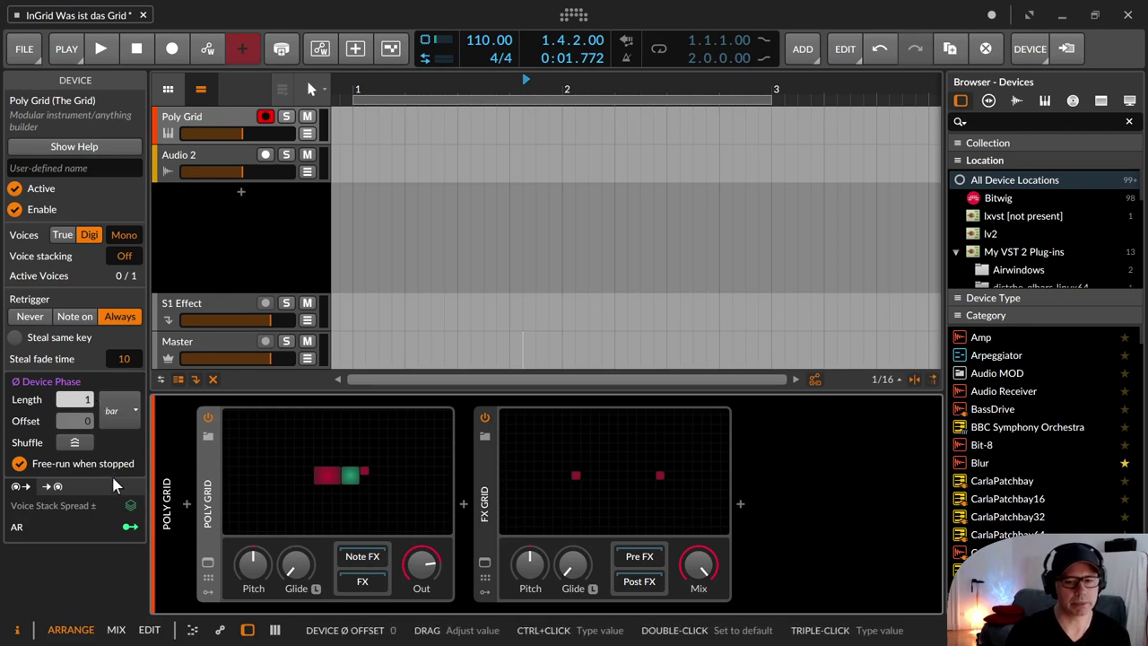
click(75, 442)
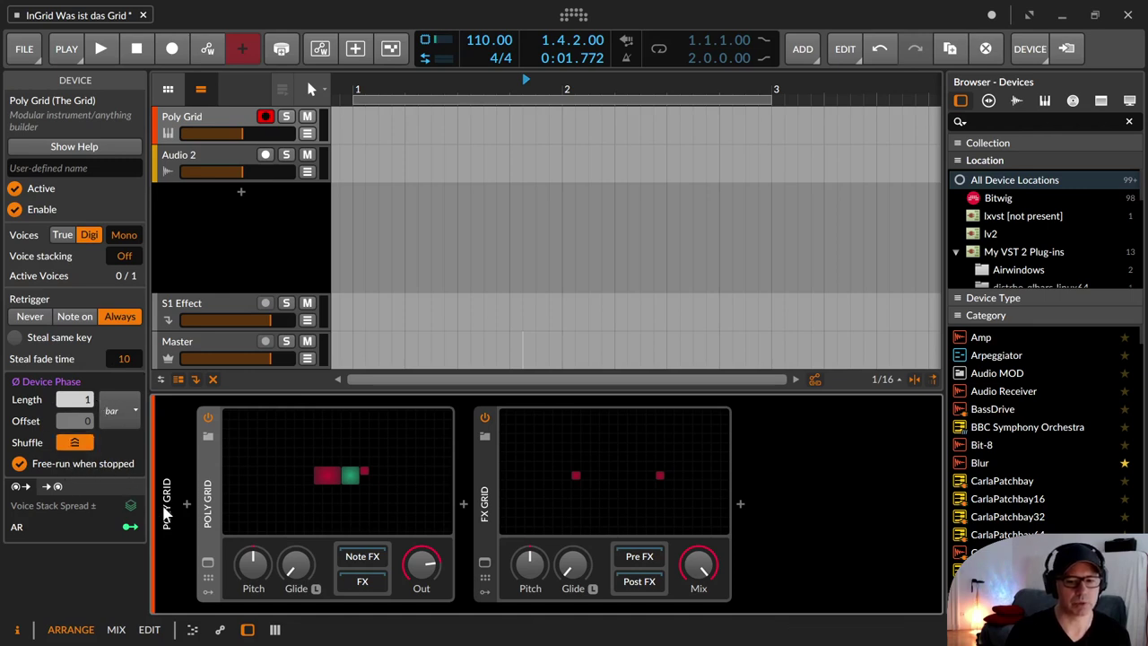
click(76, 442)
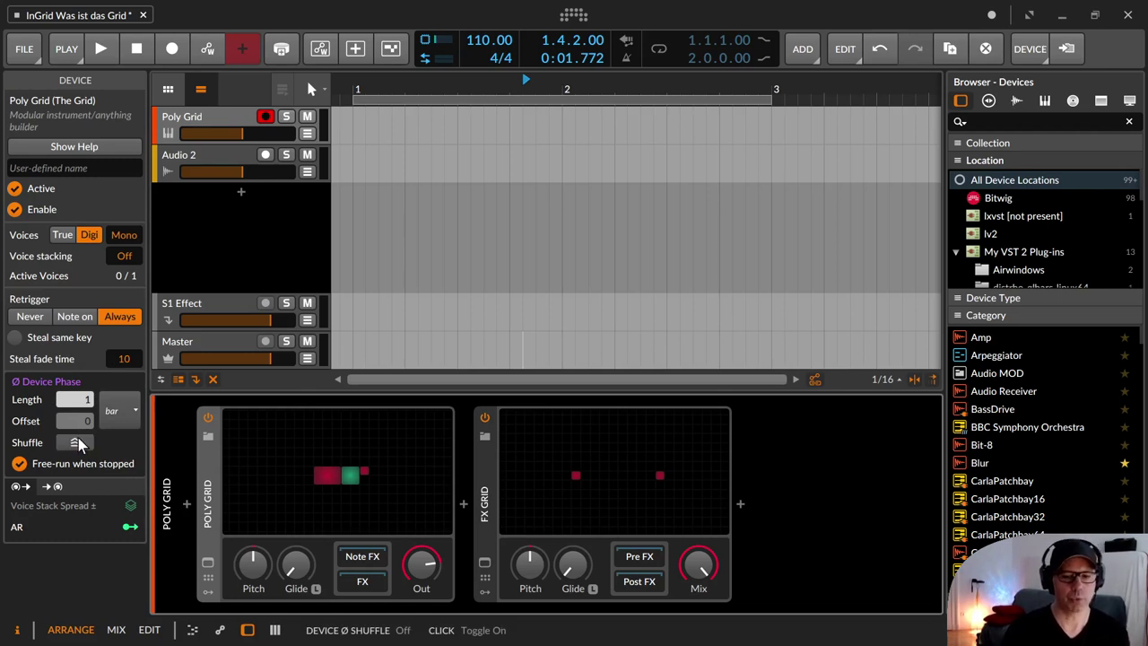
click(129, 410)
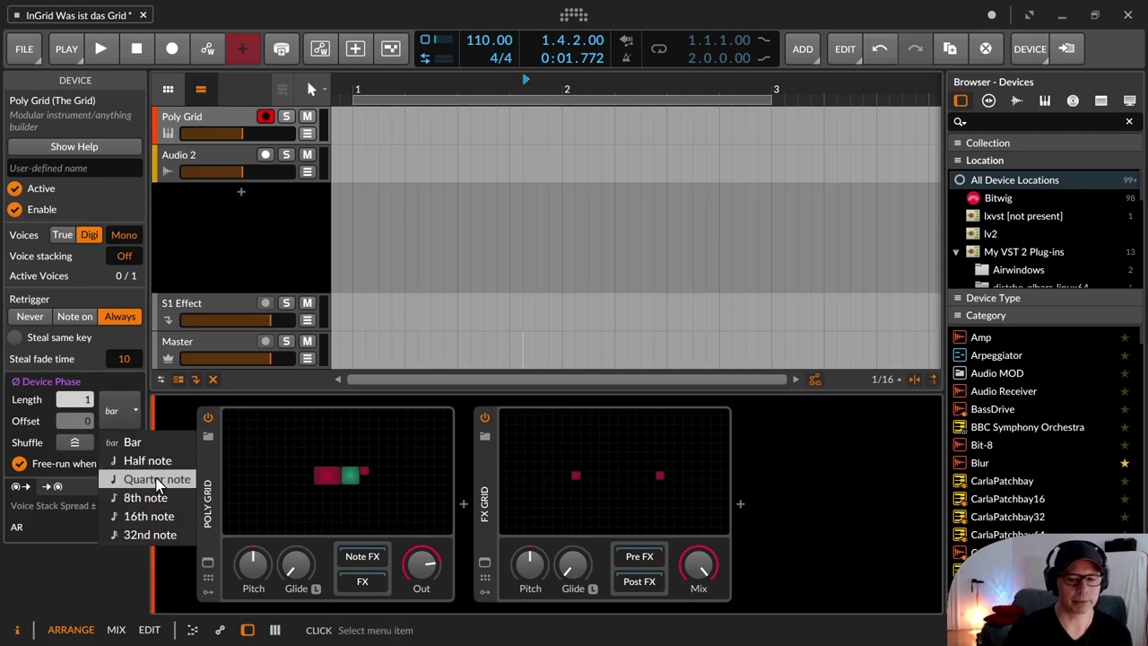
click(124, 400)
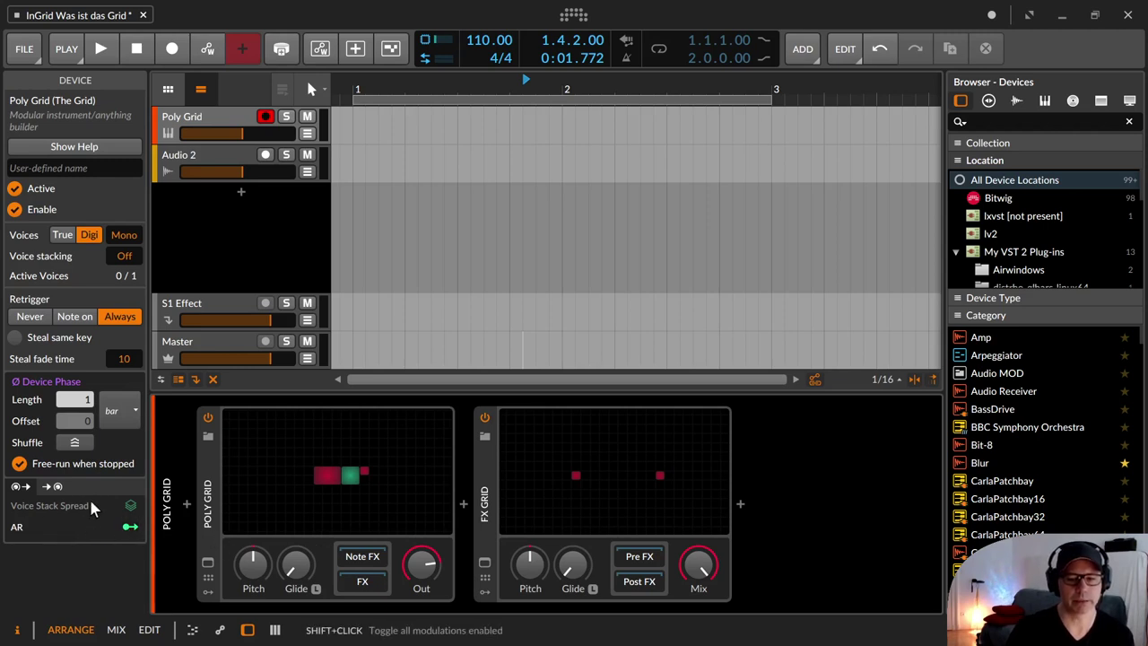
View the Poly Grid and FX Grid patches in alternation to compare their default modules.
click(345, 475)
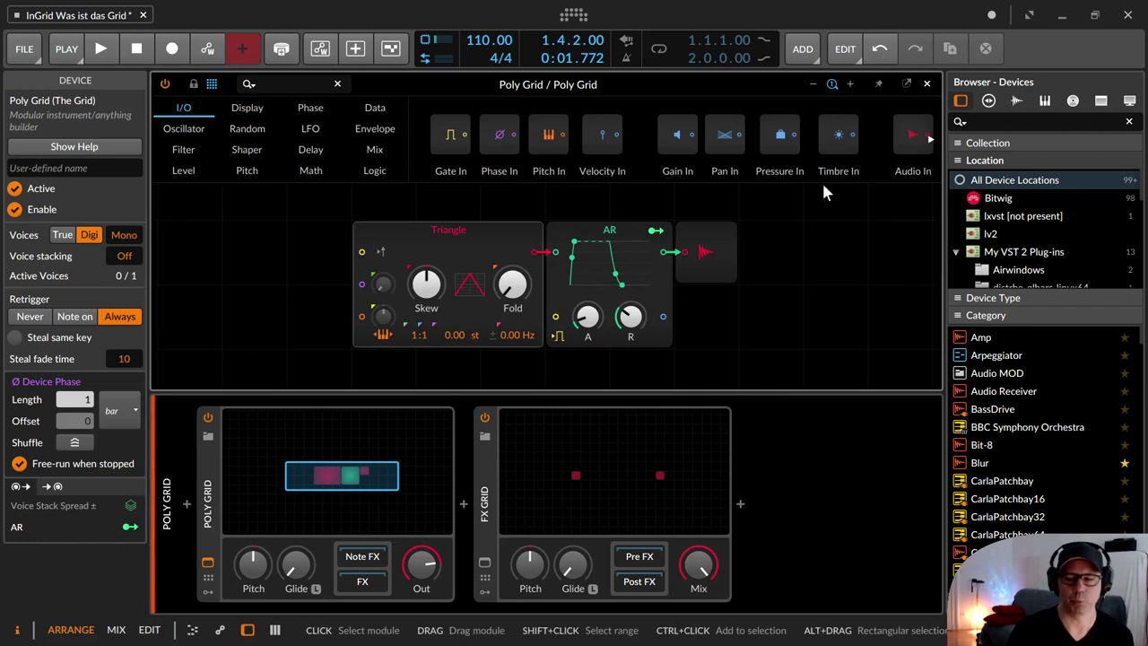
click(928, 82)
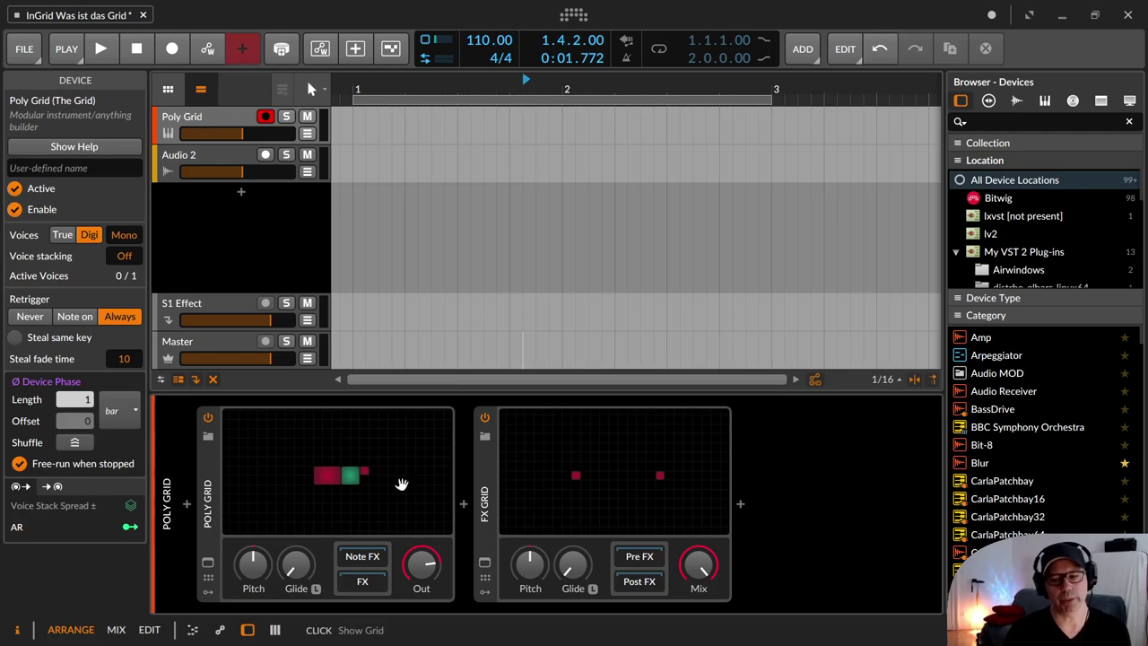
click(594, 475)
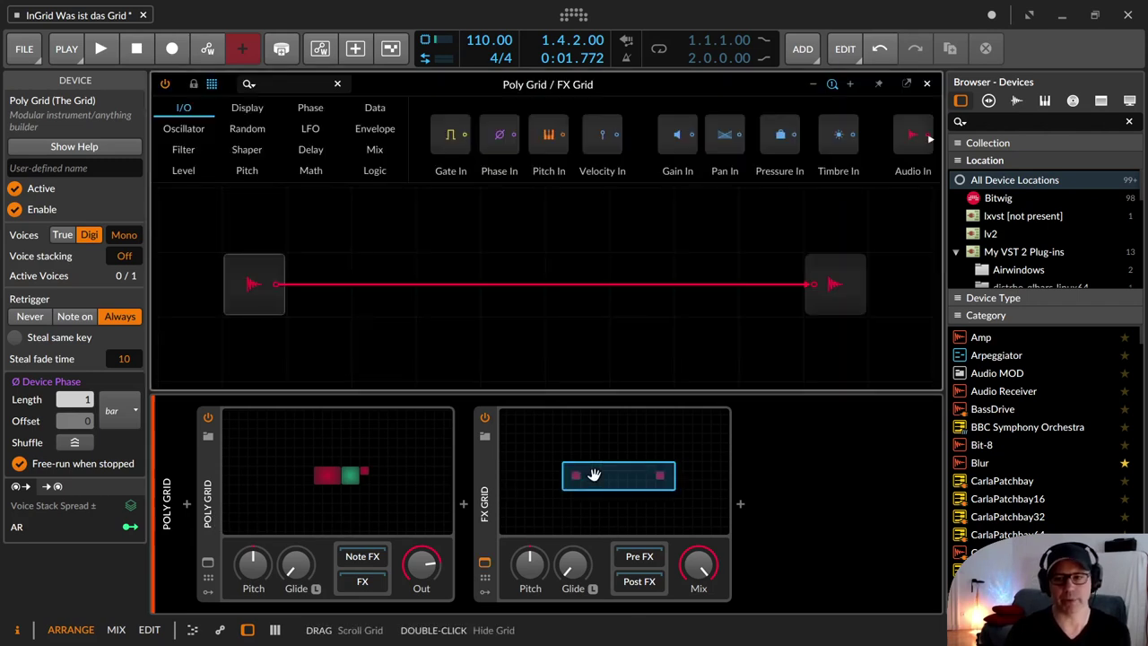
click(358, 476)
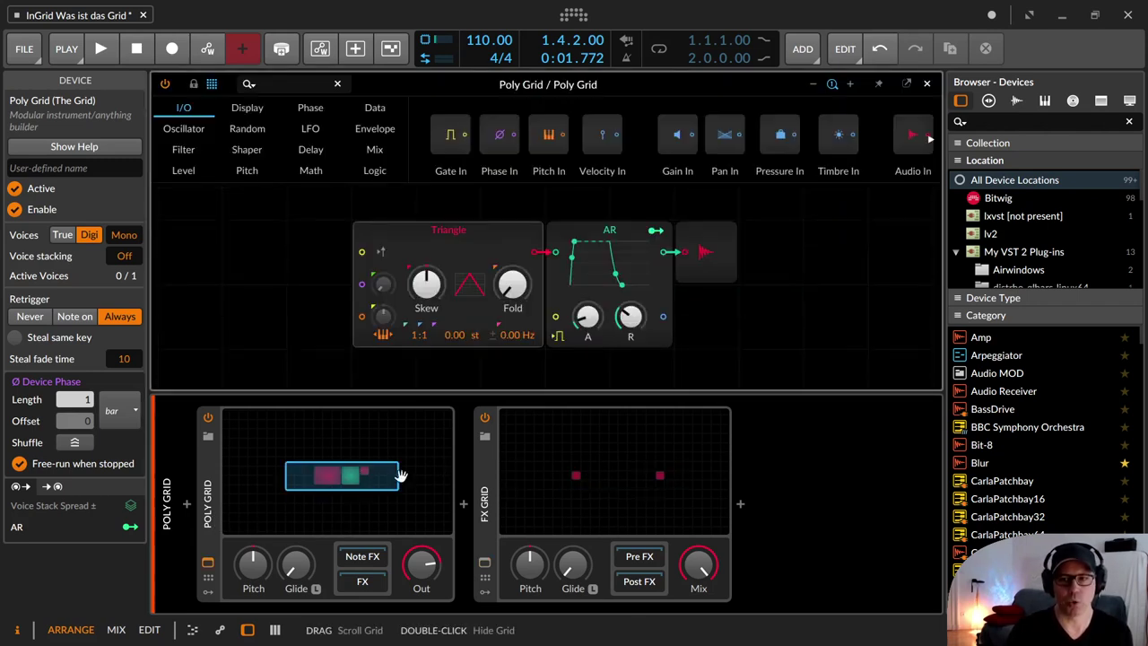
click(636, 468)
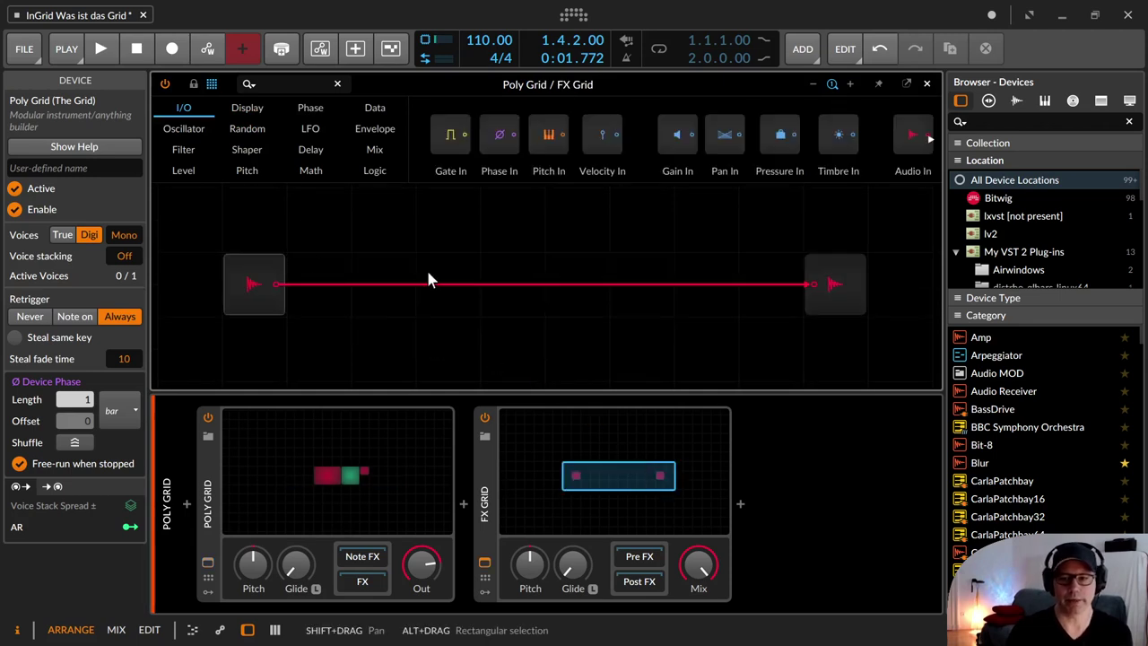
Move the audio output module in the Poly Grid patch farther away from the AR envelope.
click(362, 467)
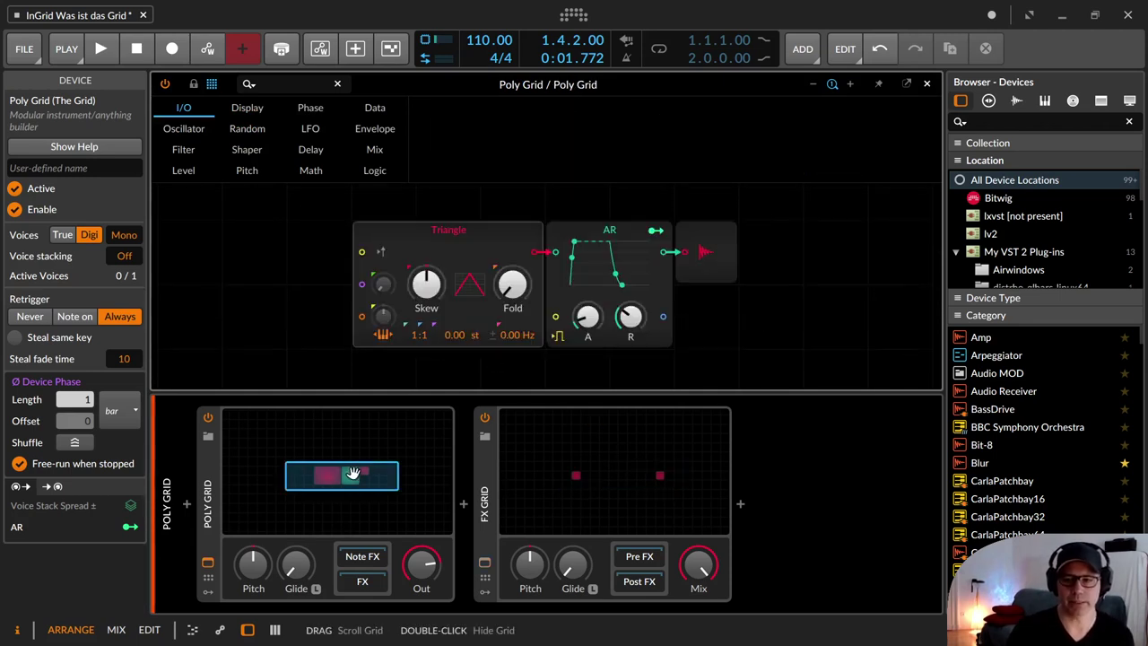
drag(734, 246, 764, 248)
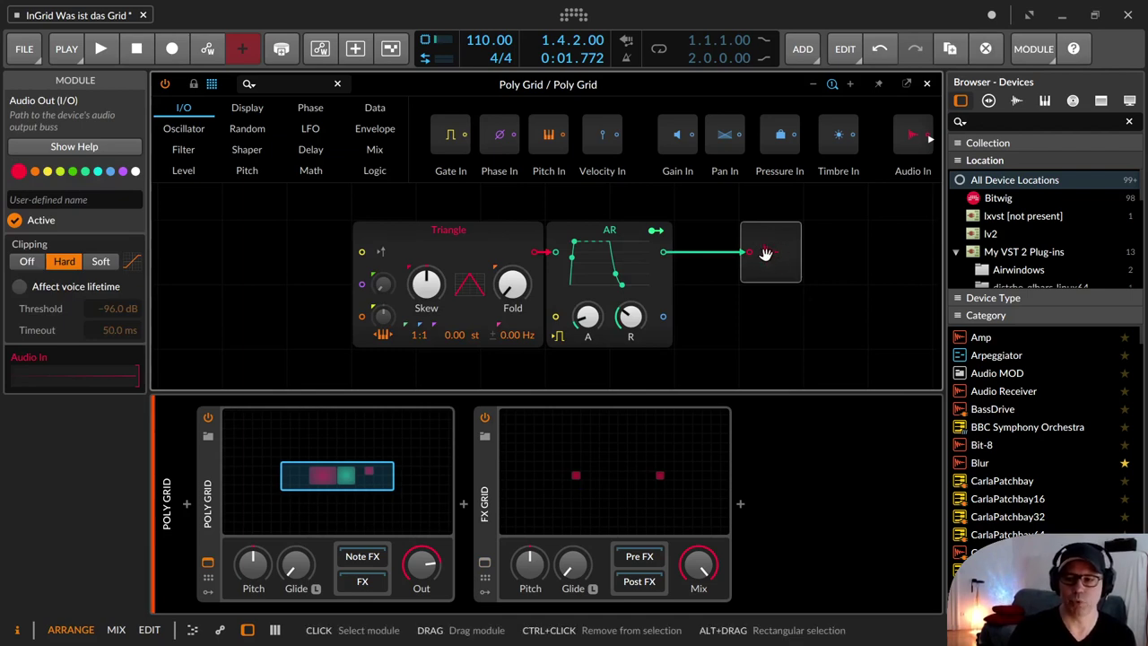
Examine the FX Grid patch, its Audio In module and its device settings, and close the patch editor.
click(619, 474)
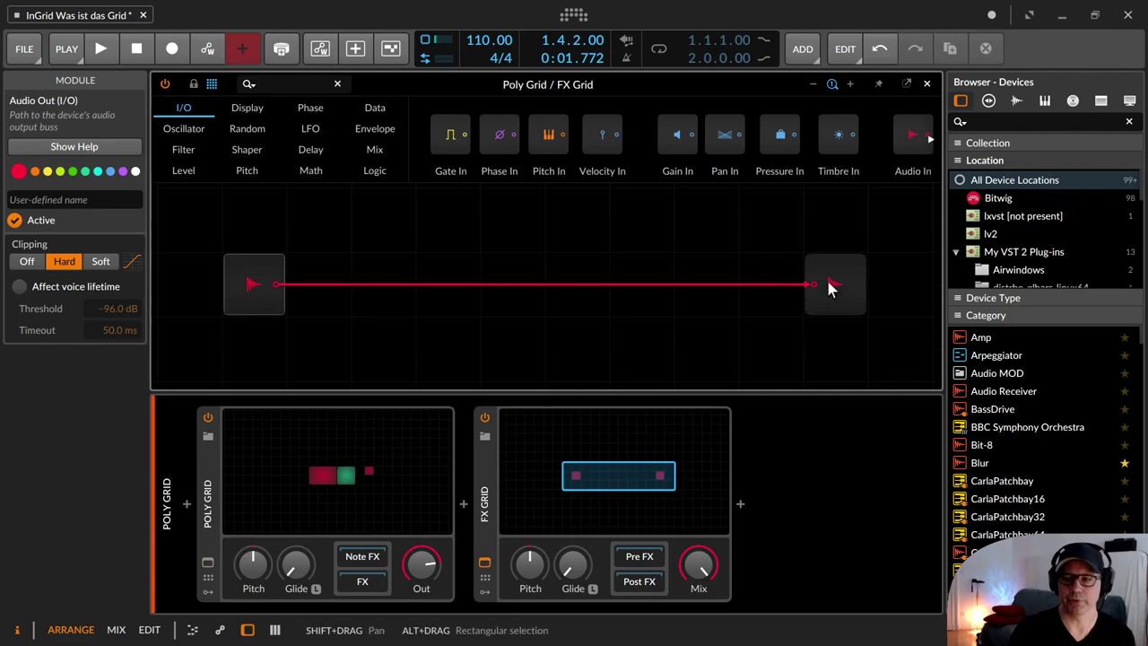
click(259, 284)
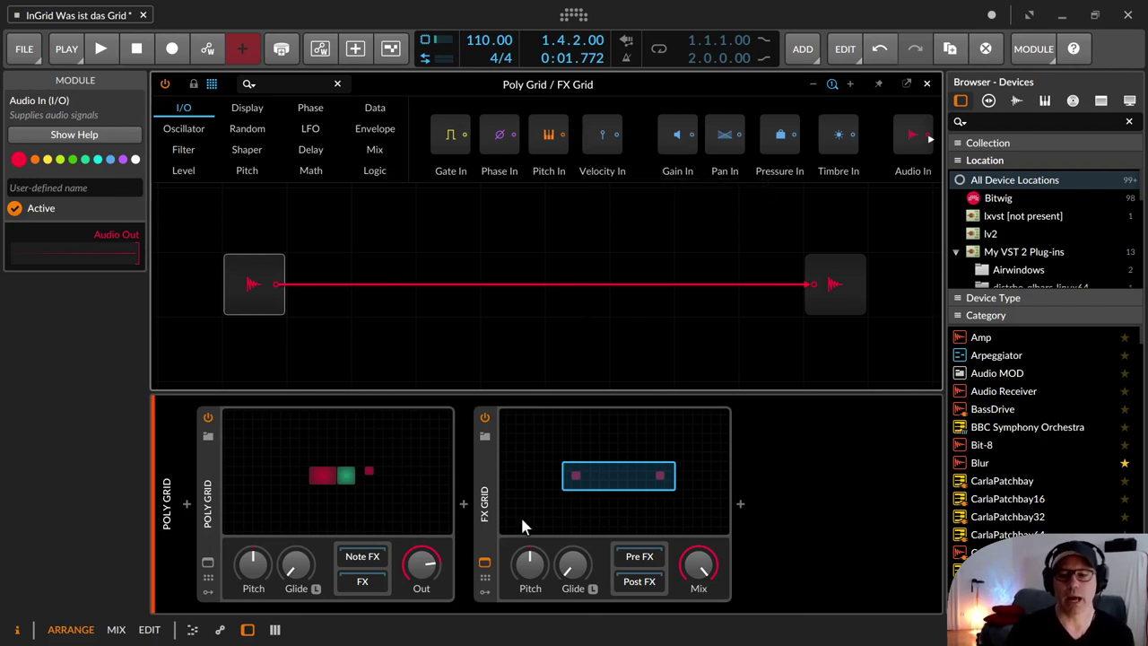
click(485, 510)
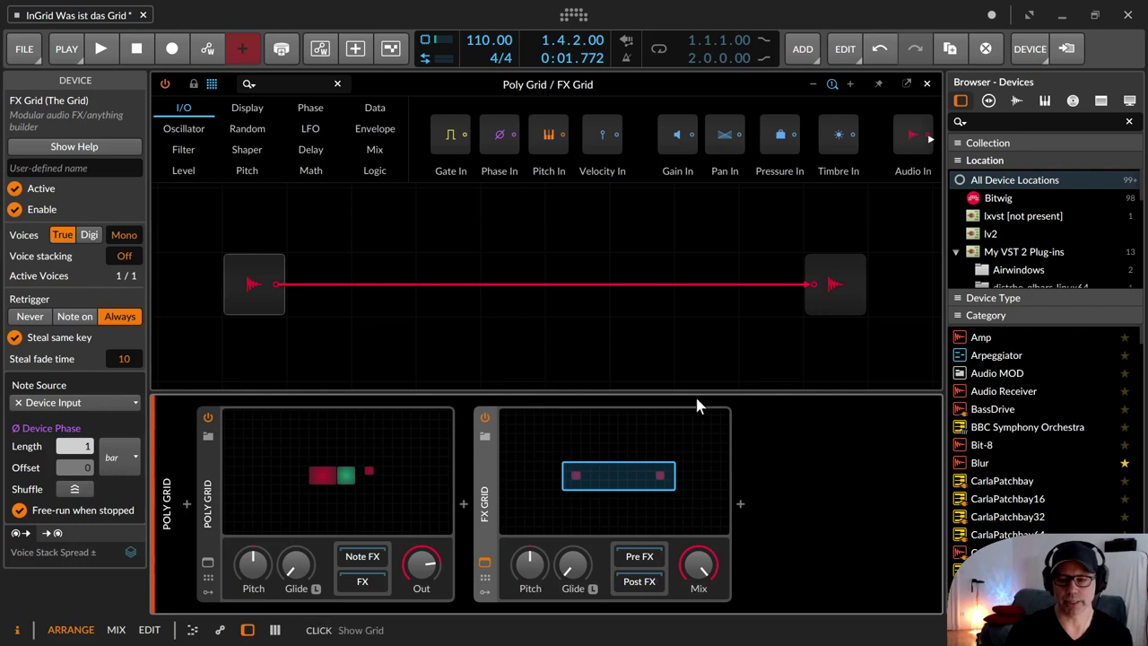
click(927, 84)
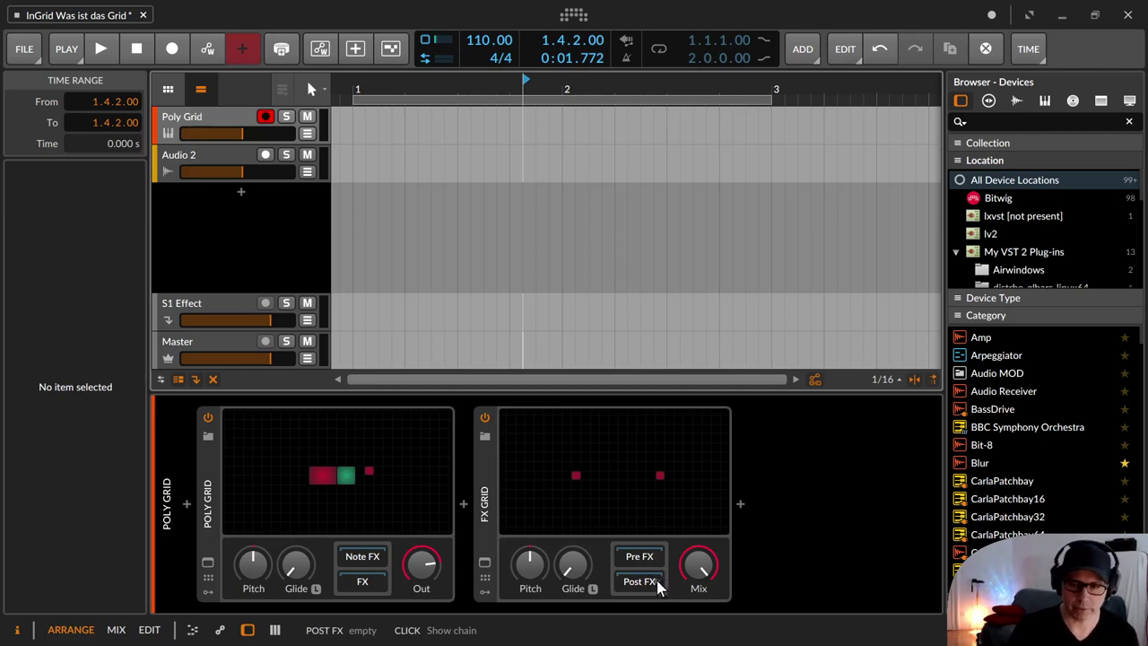
Try lower mix amounts on the FX Grid, including 40%, and return the mix to 100%.
drag(699, 564, 699, 628)
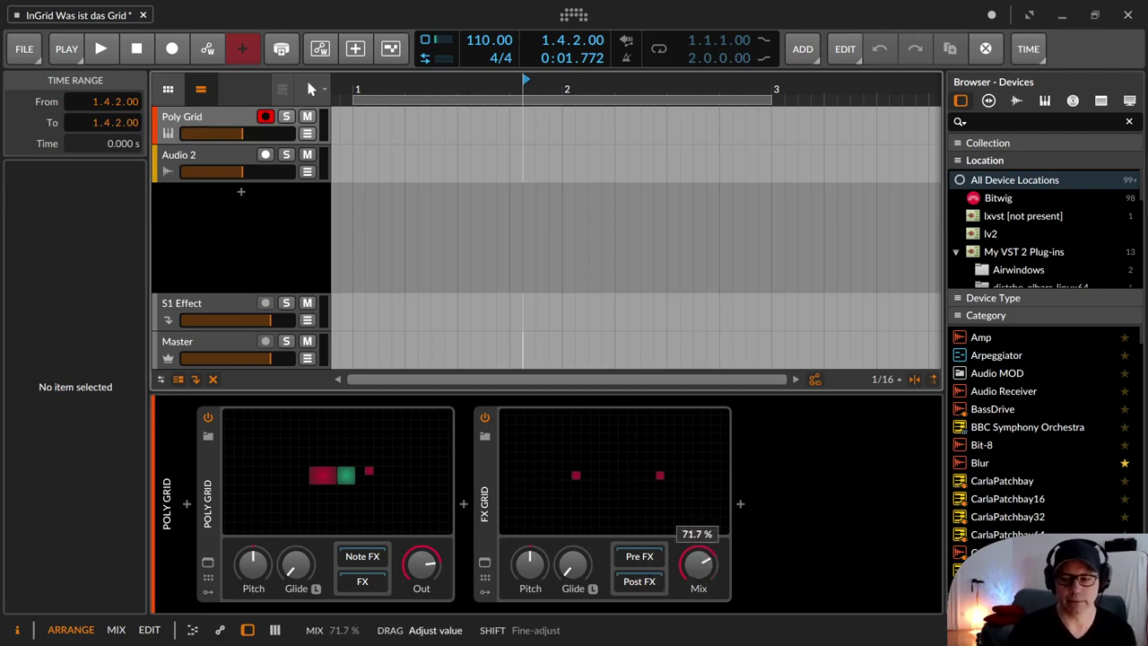
drag(699, 564, 699, 539)
click(487, 500)
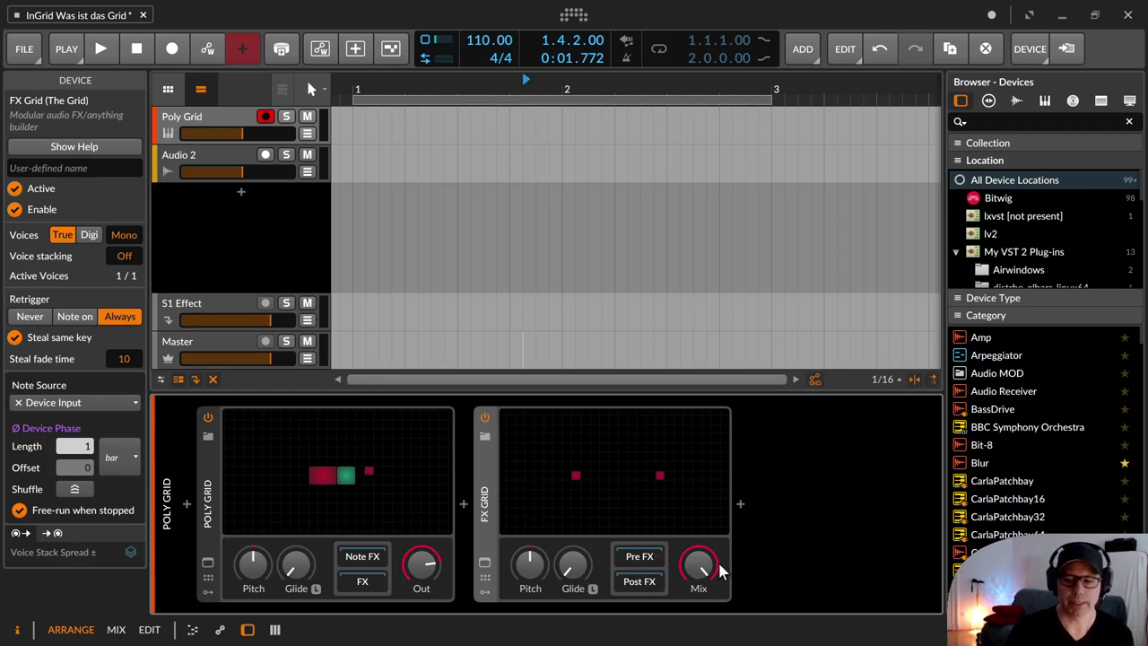
mouse_move(699, 564)
mouse_down()
mouse_move(699, 574)
mouse_move(709, 564)
mouse_up()
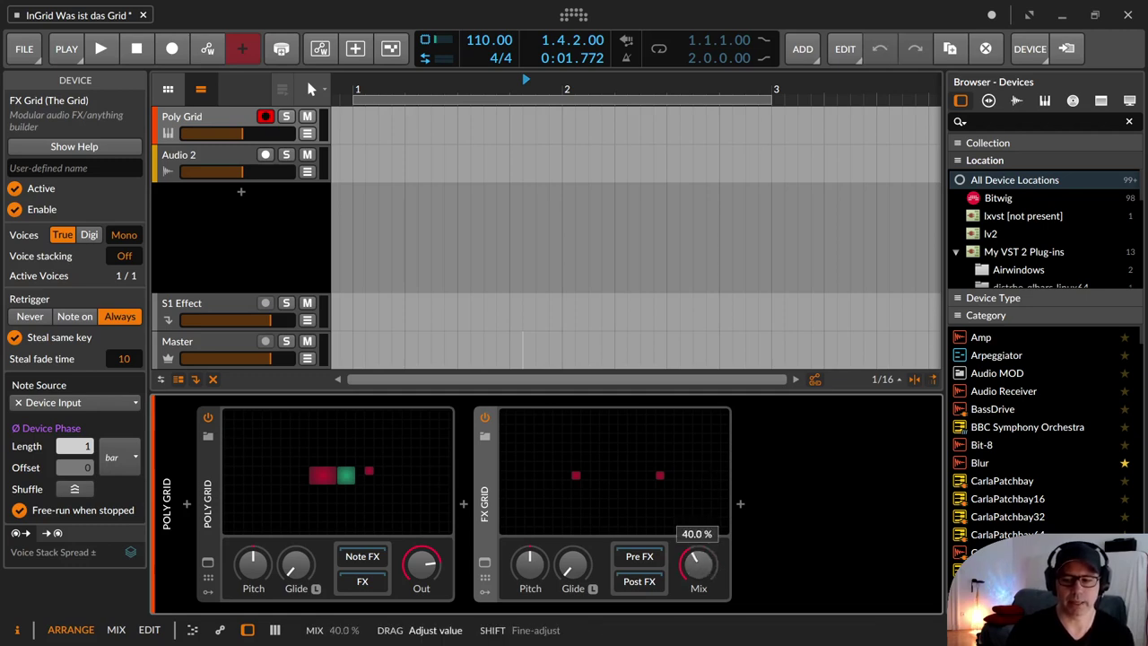
drag(709, 564, 709, 551)
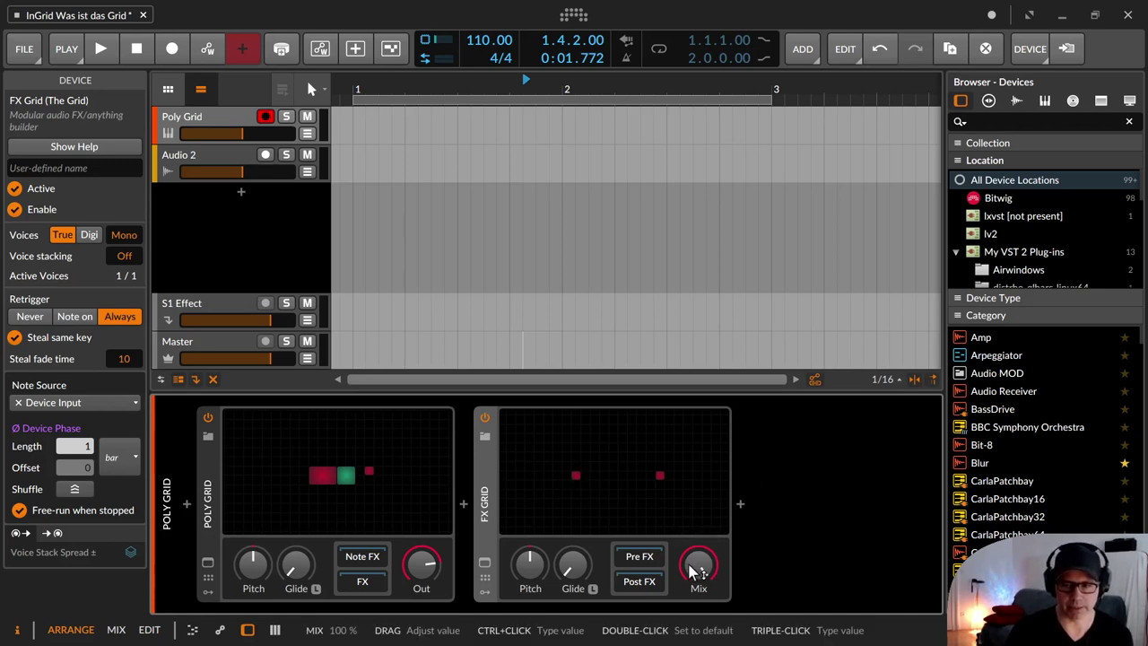
Show the FX Grid's Pre FX and Post FX chains, and return its lowered mix to 100%.
drag(698, 565, 698, 585)
click(638, 561)
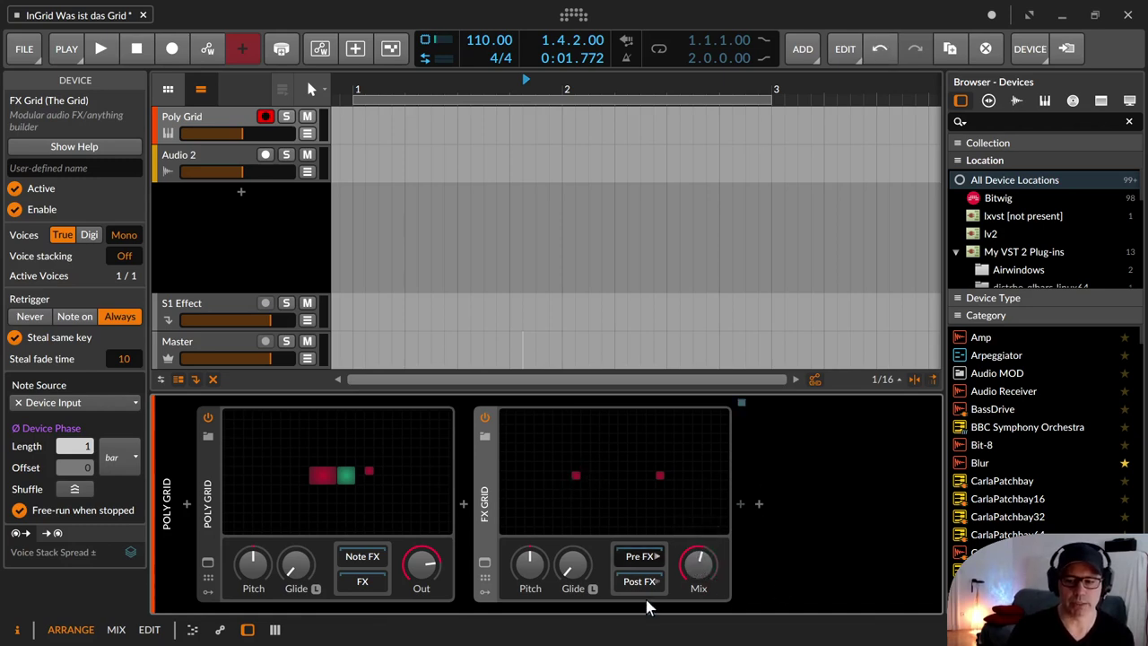
click(648, 582)
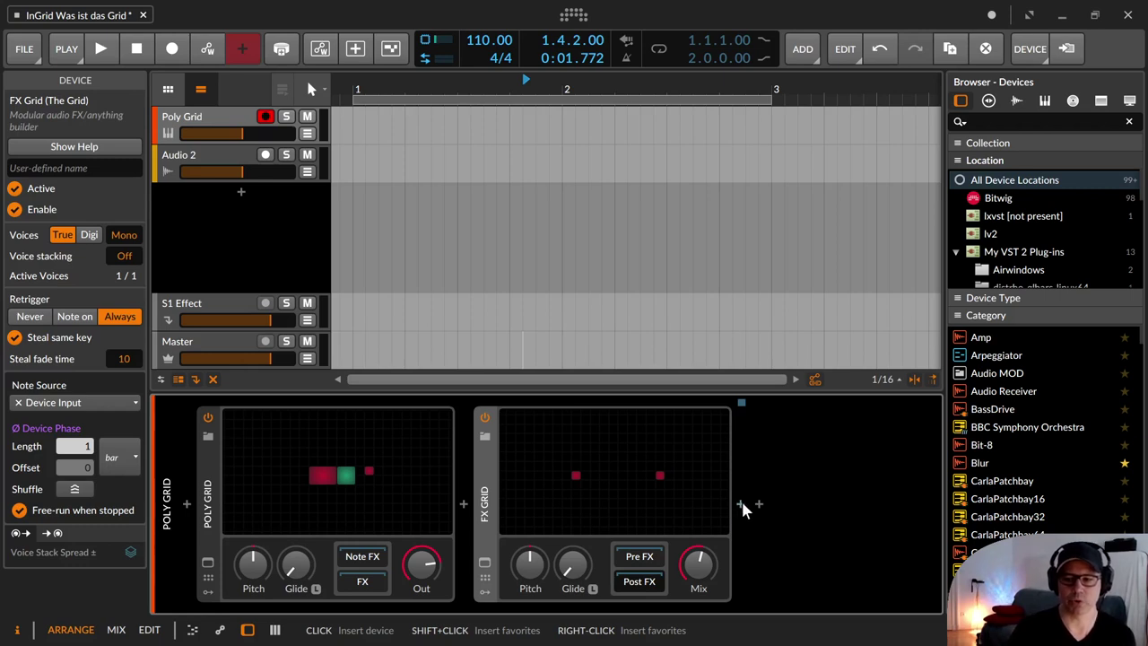
mouse_move(699, 564)
mouse_down()
mouse_move(699, 542)
mouse_move(699, 583)
mouse_move(699, 543)
mouse_up()
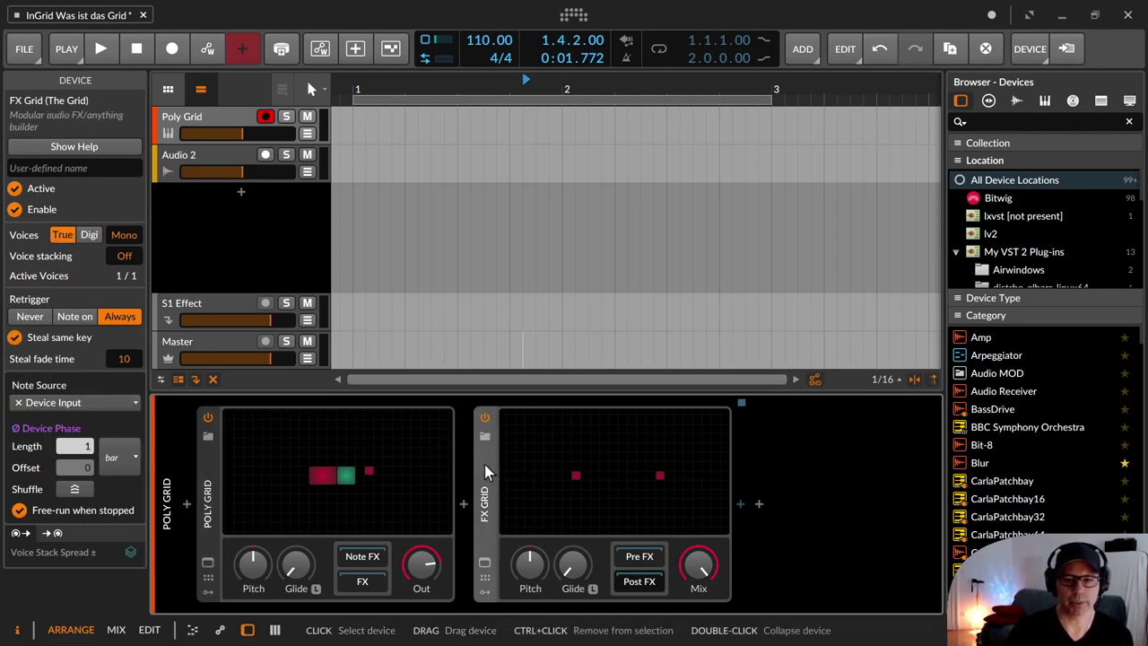
Select the Poly Grid and FX Grid devices in alternation to compare their voice and note settings.
click(213, 460)
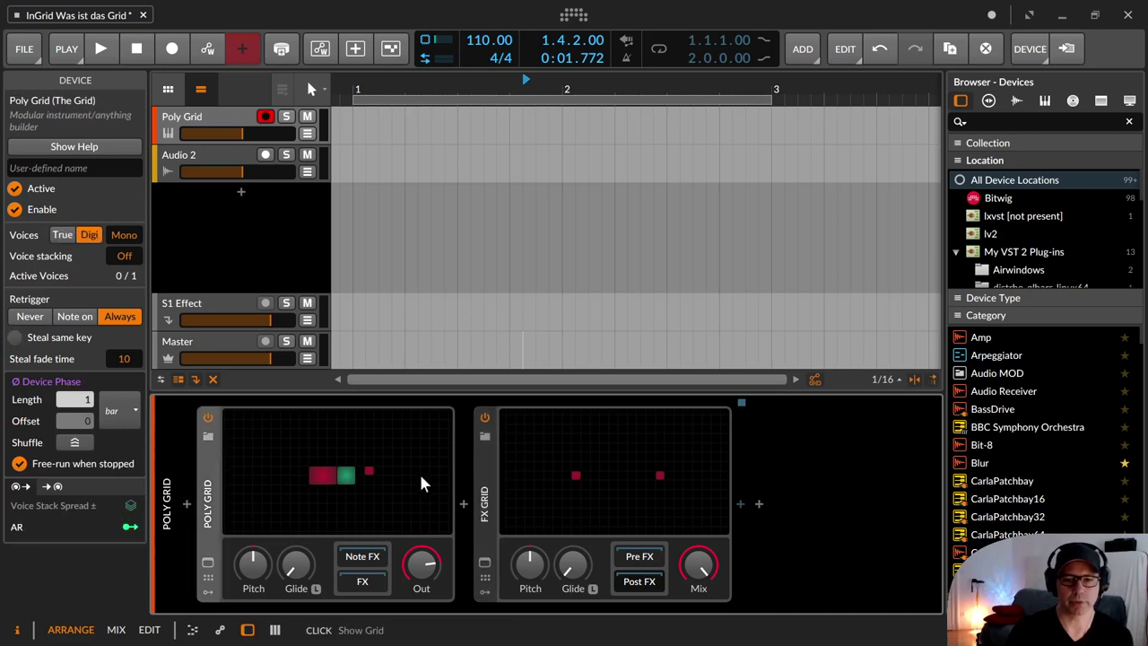
click(483, 468)
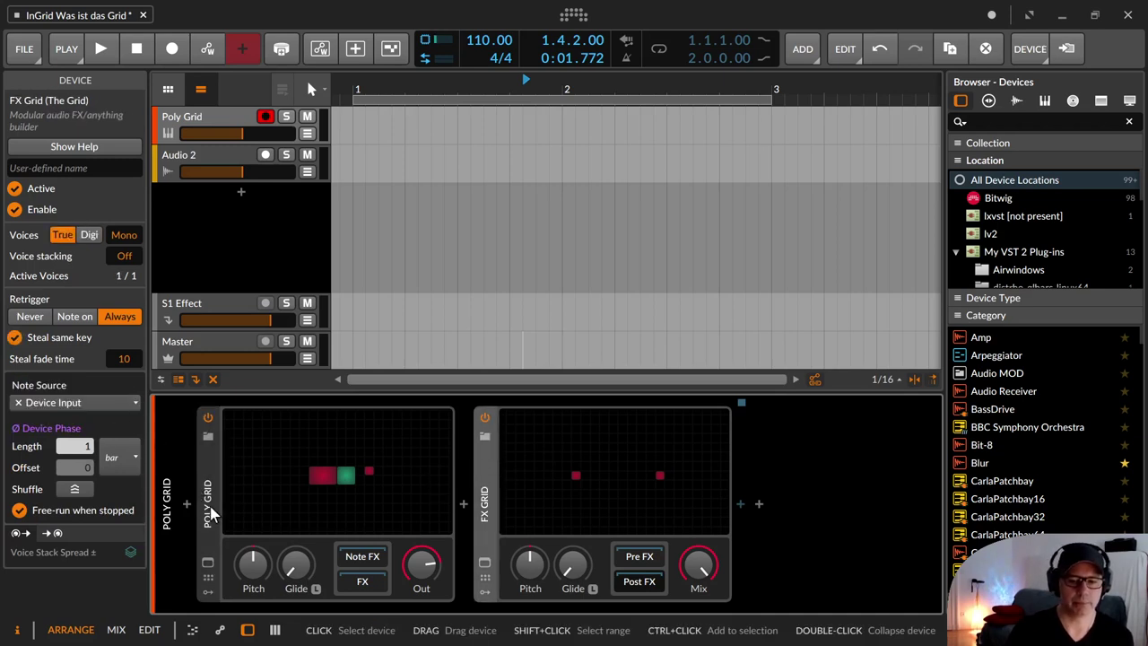
click(210, 513)
click(486, 489)
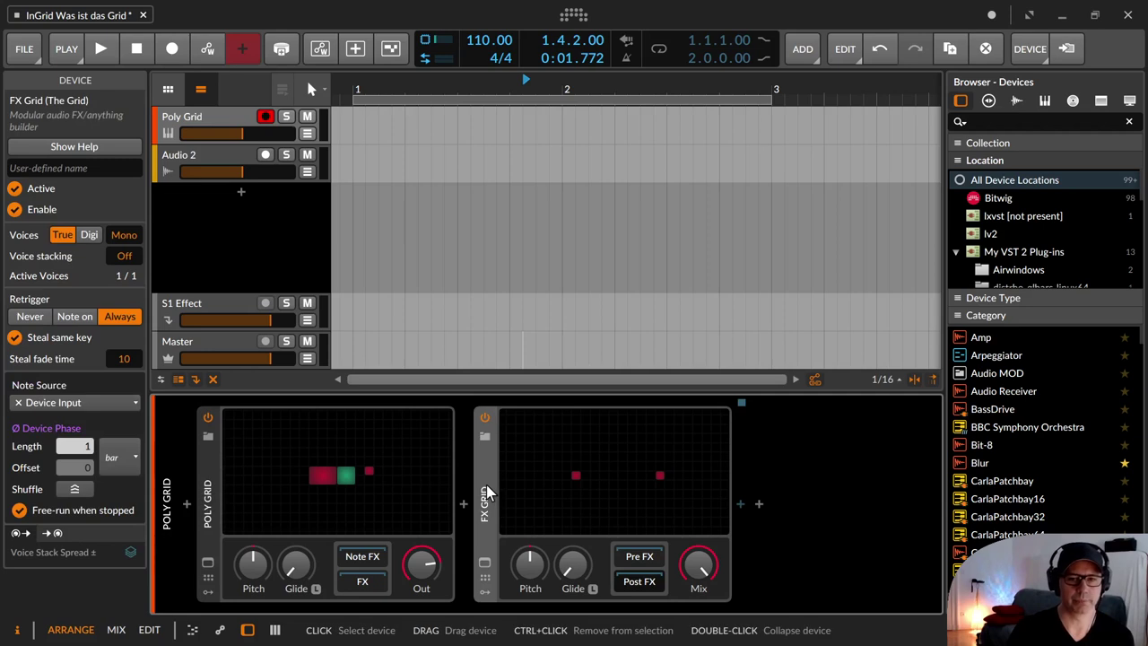
Open the Poly Grid's patch and hide the inspector and device chain to enlarge the editing area.
double_click(383, 464)
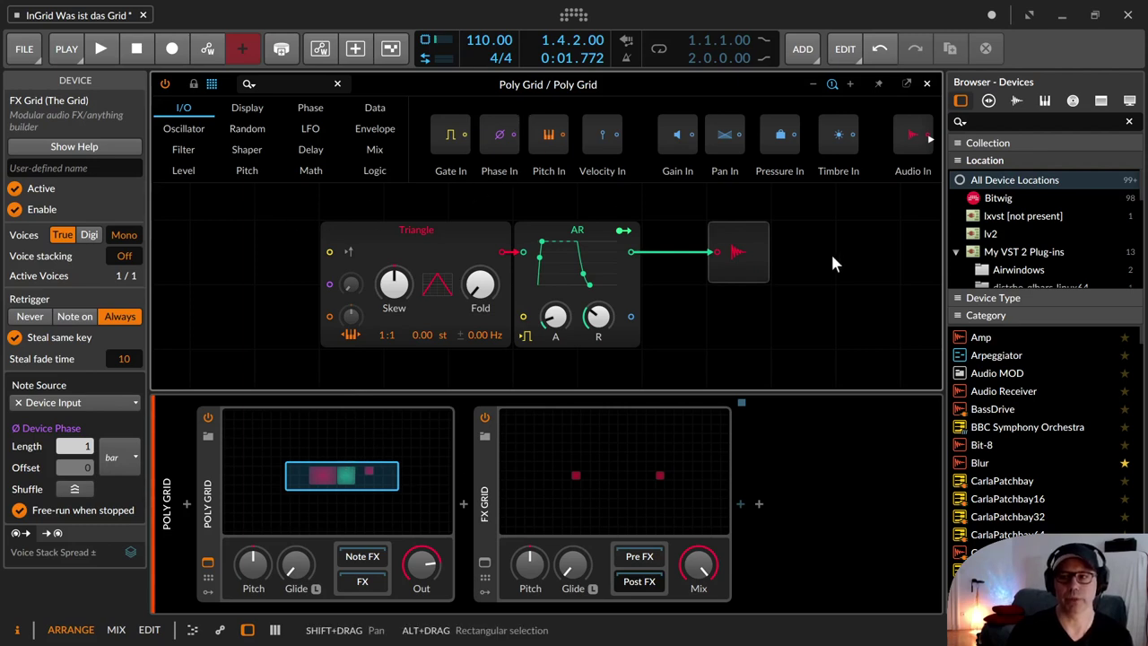
click(17, 633)
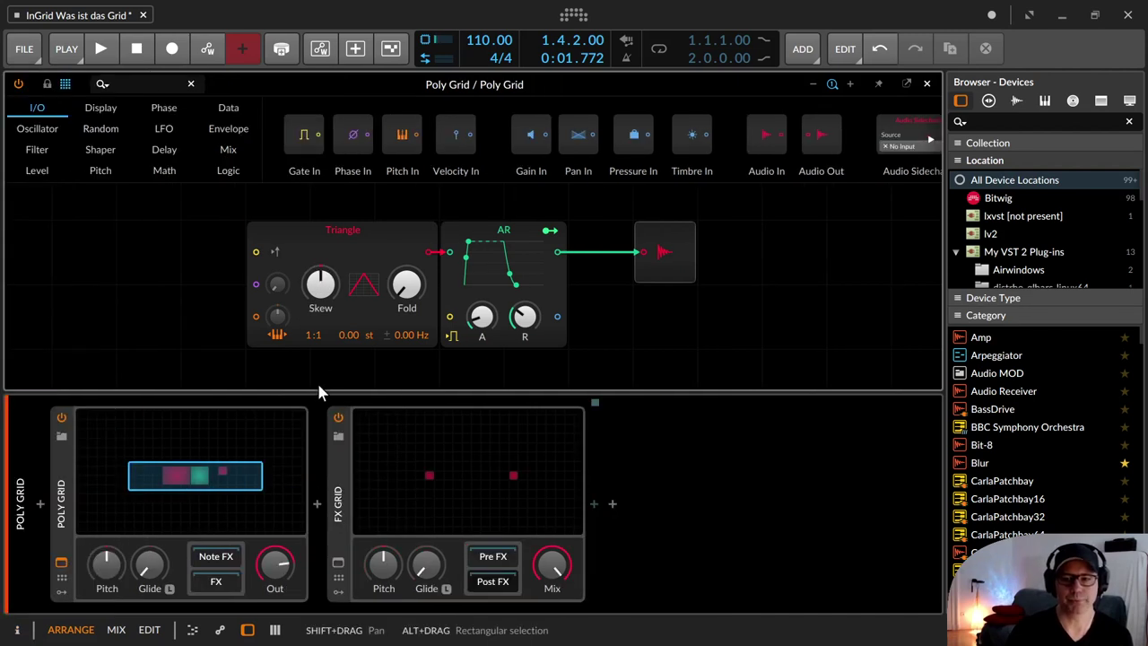
click(248, 632)
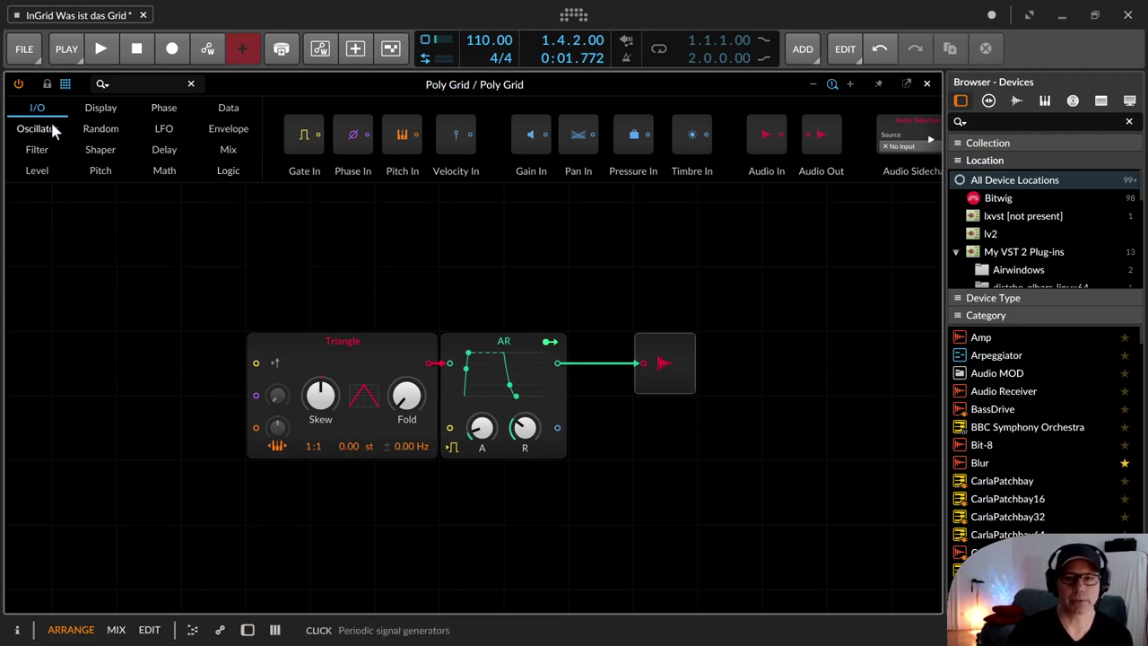
Switch the Poly Grid device off and on again, and lock and unlock its modules.
click(19, 82)
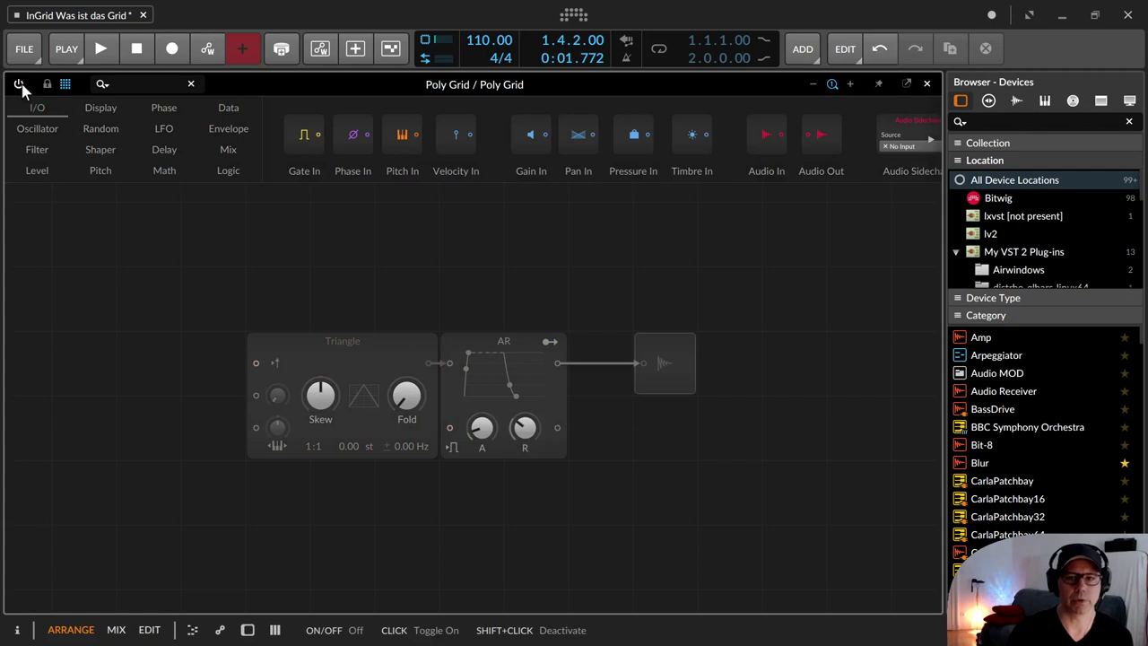
click(18, 83)
click(48, 84)
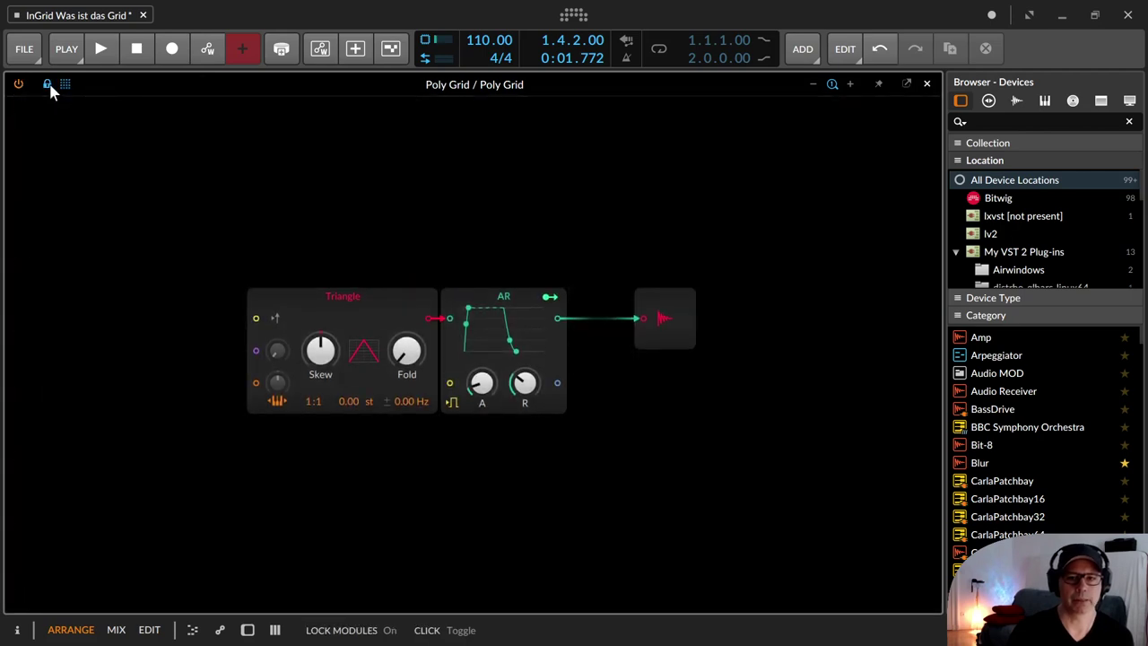
click(51, 83)
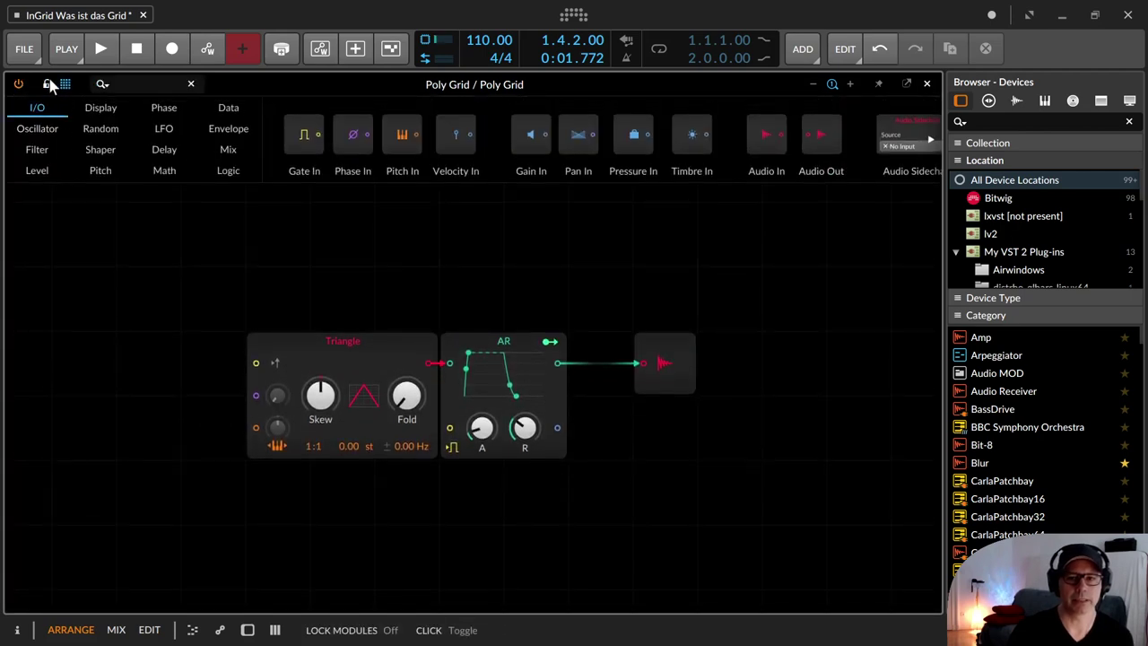
click(52, 85)
click(47, 85)
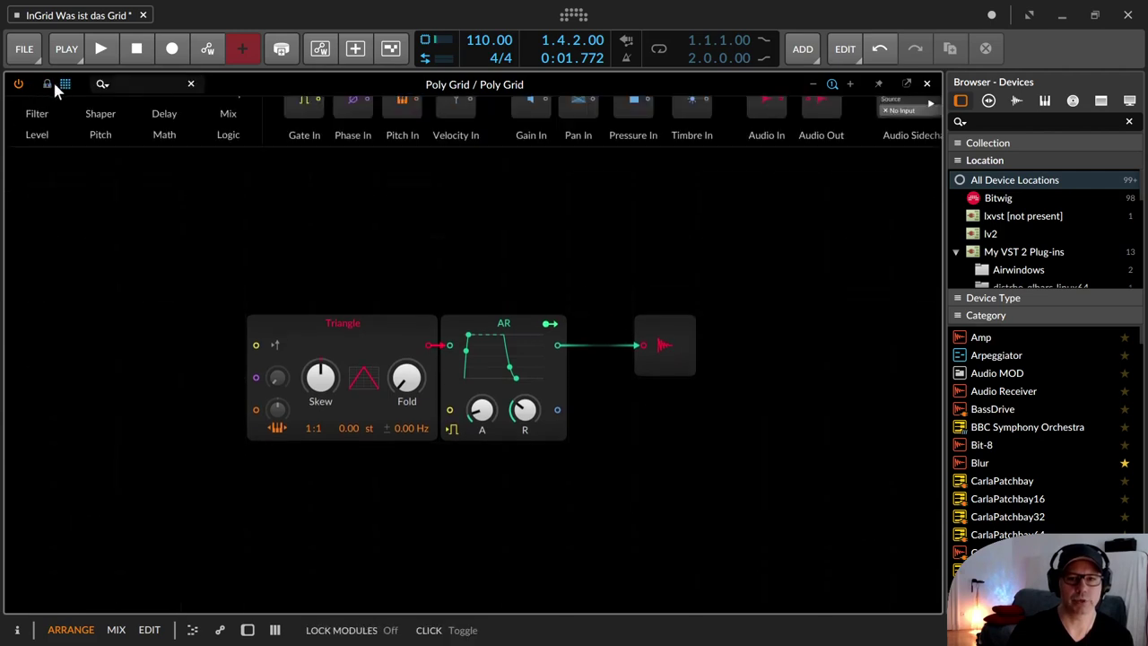
Hide and show the module palette, including once with the modules locked, leaving the modules unlocked and the palette displayed.
click(65, 85)
click(65, 85)
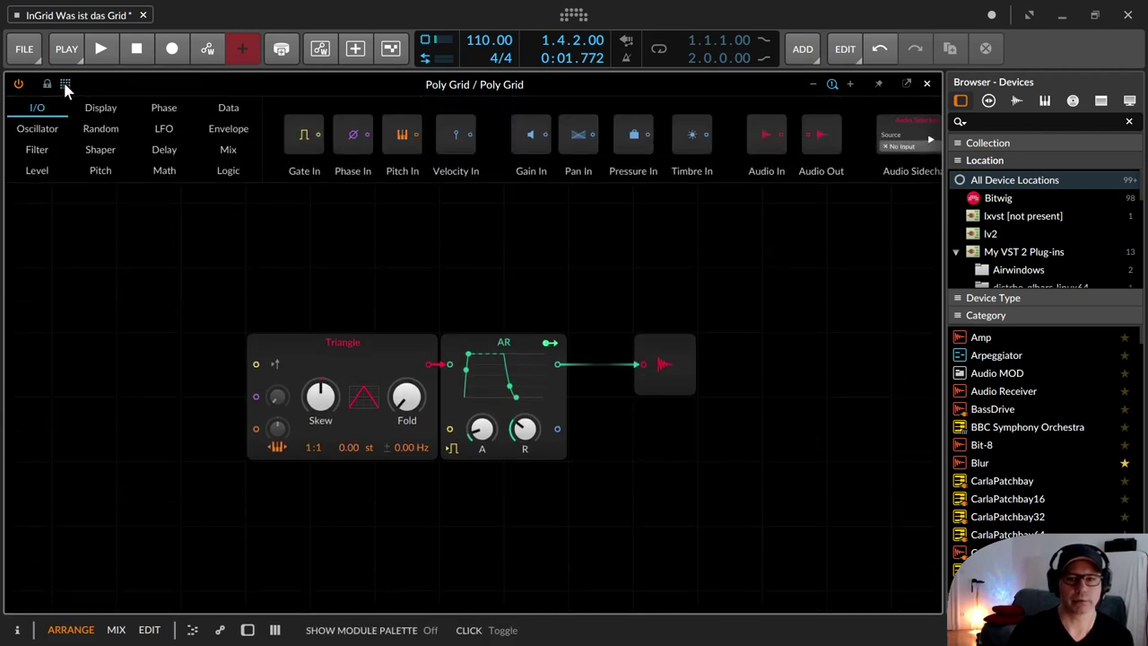
click(65, 86)
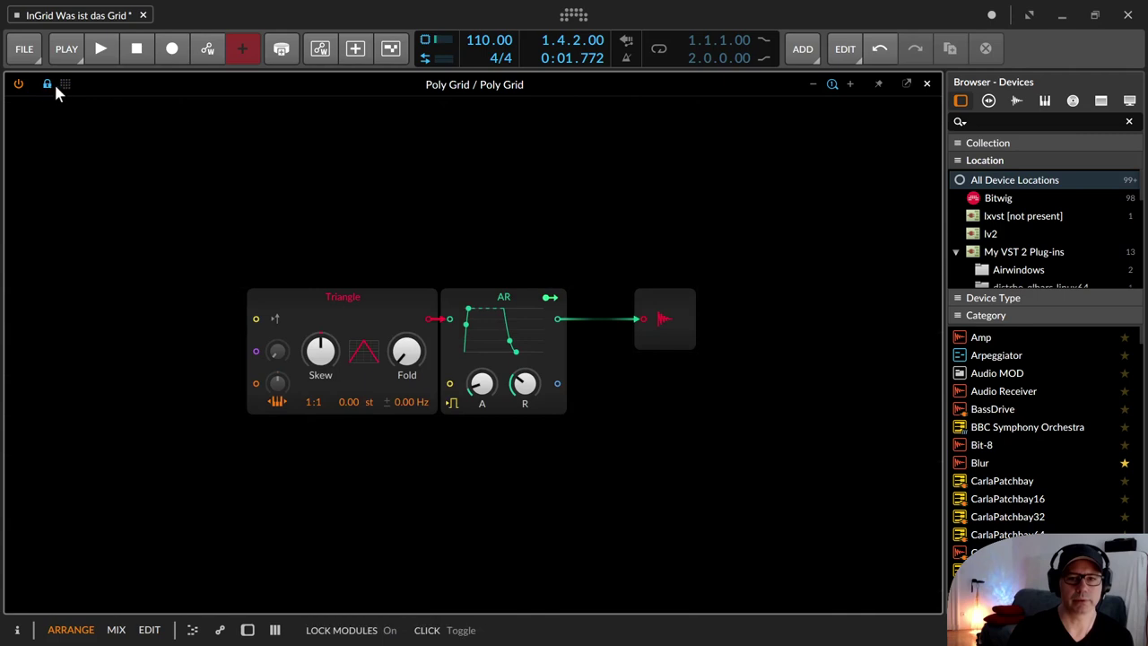
click(48, 84)
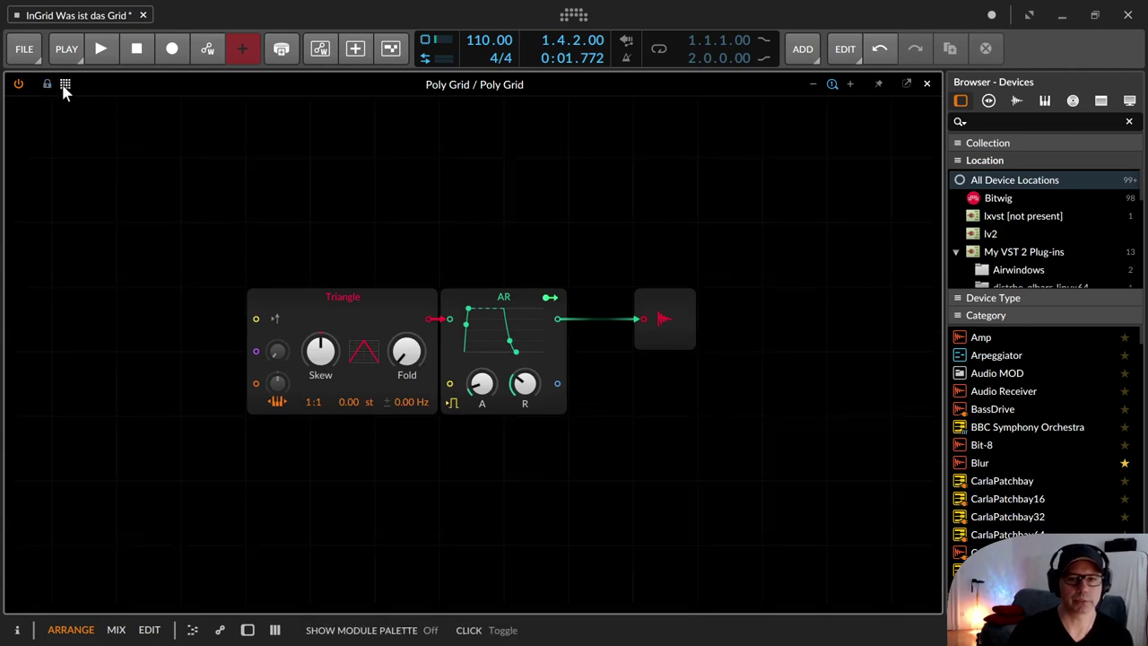
click(65, 83)
Search the module palette for "samp" and clear the search.
click(112, 87)
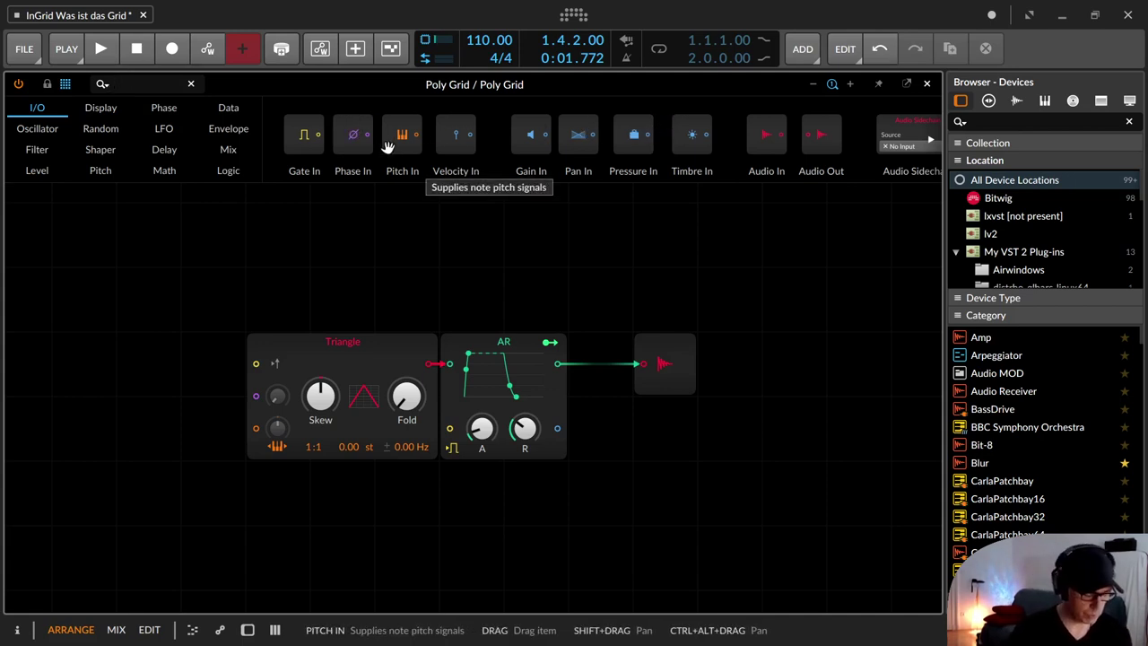
text(samp)
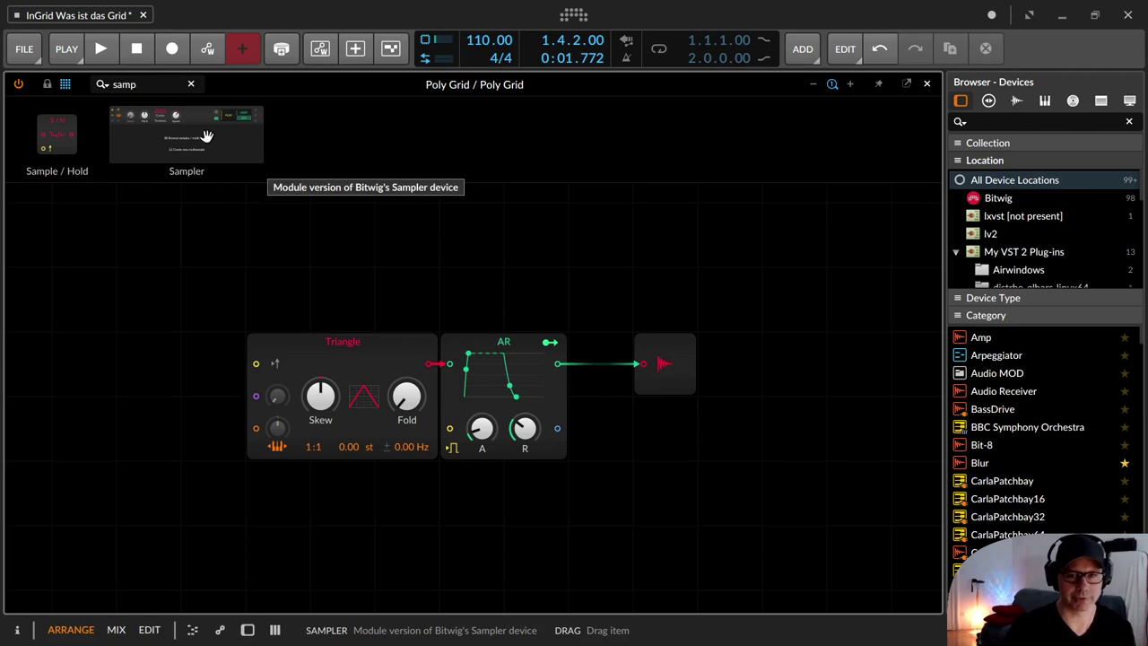
click(190, 82)
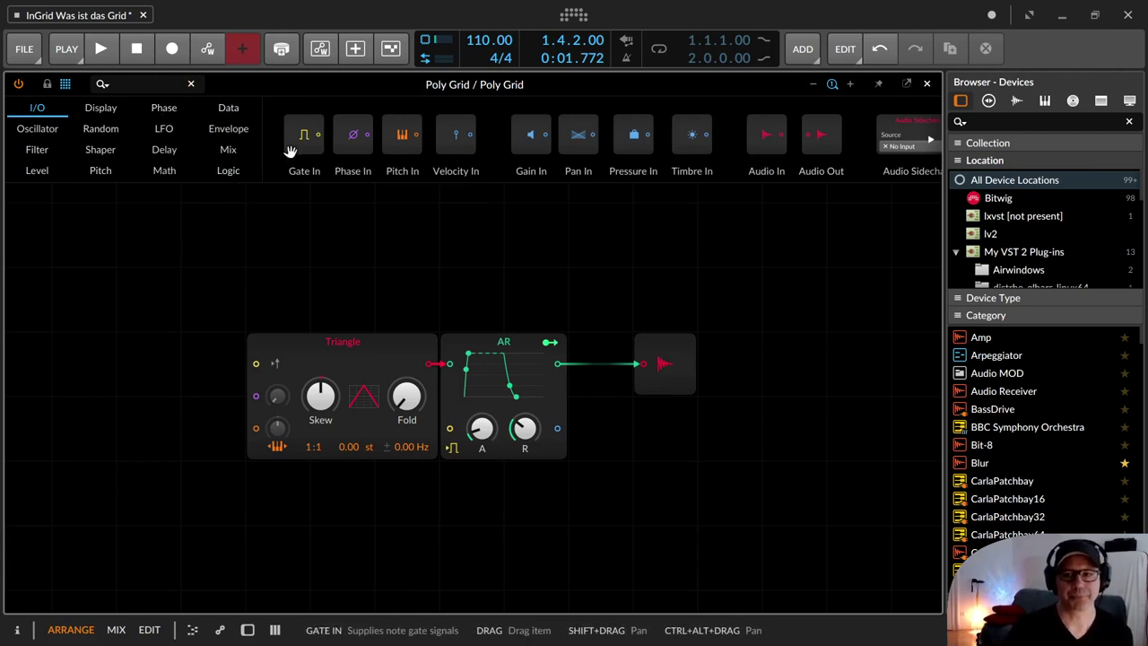
Browse the Oscillator, Filter and Level module categories, looking through the whole range of Level modules.
click(37, 129)
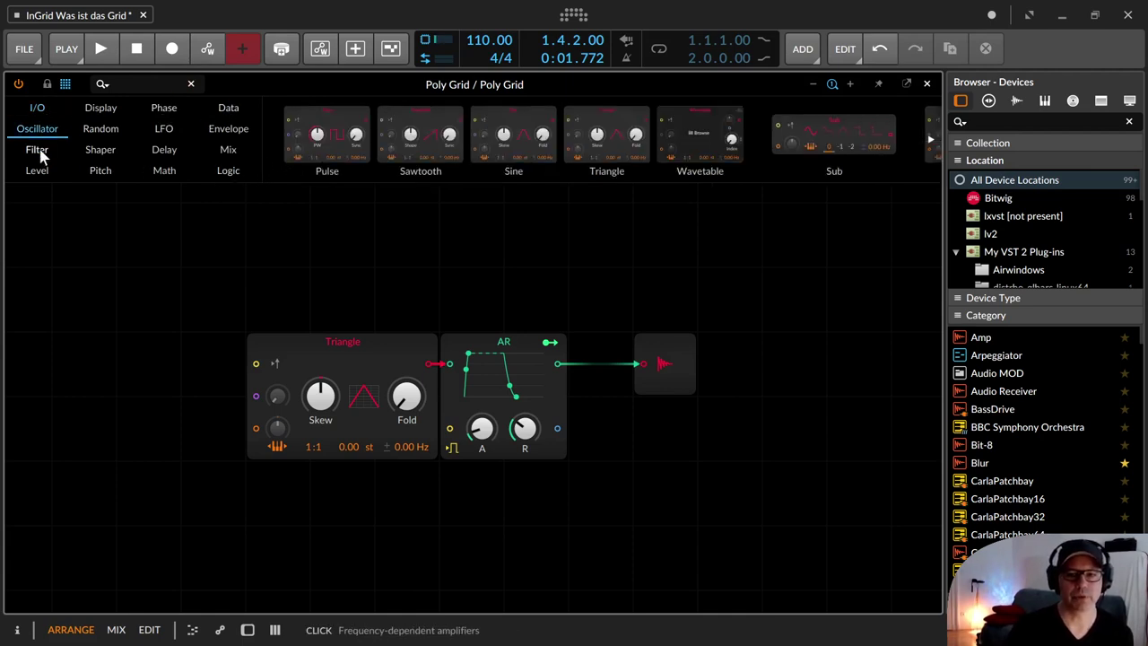
click(37, 150)
click(37, 170)
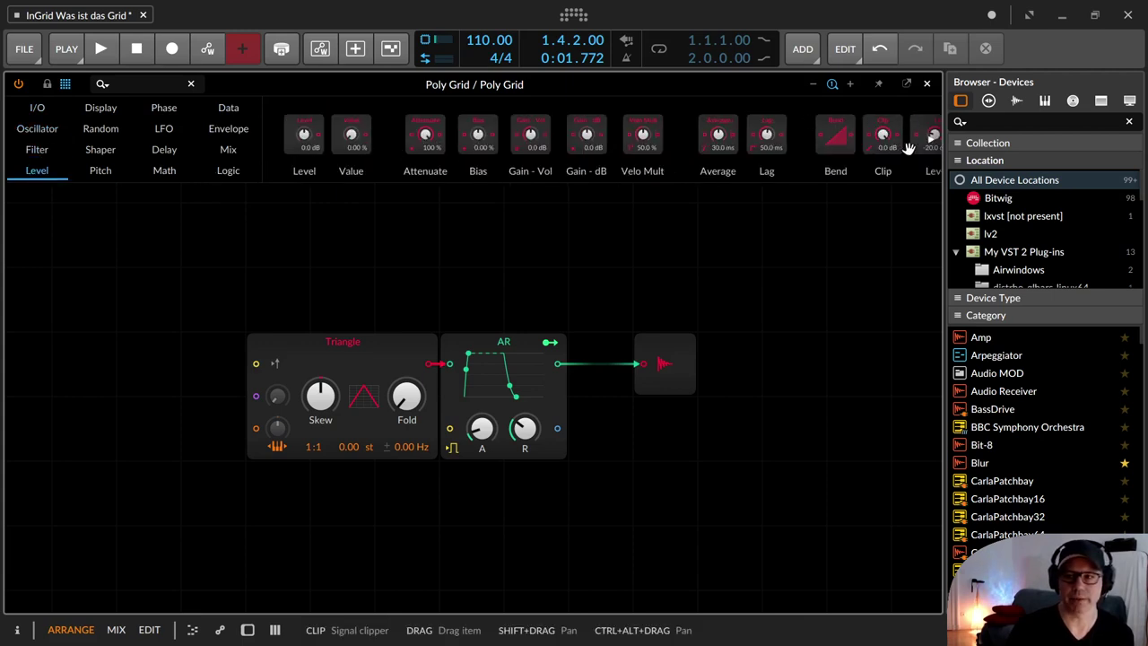
click(932, 142)
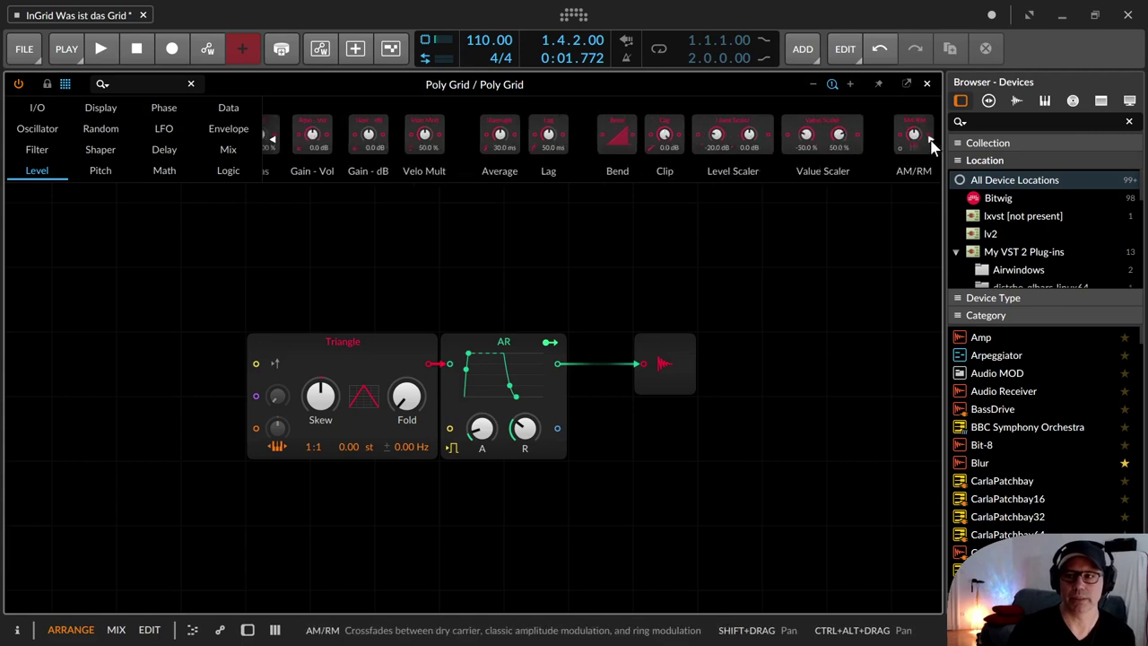
click(932, 142)
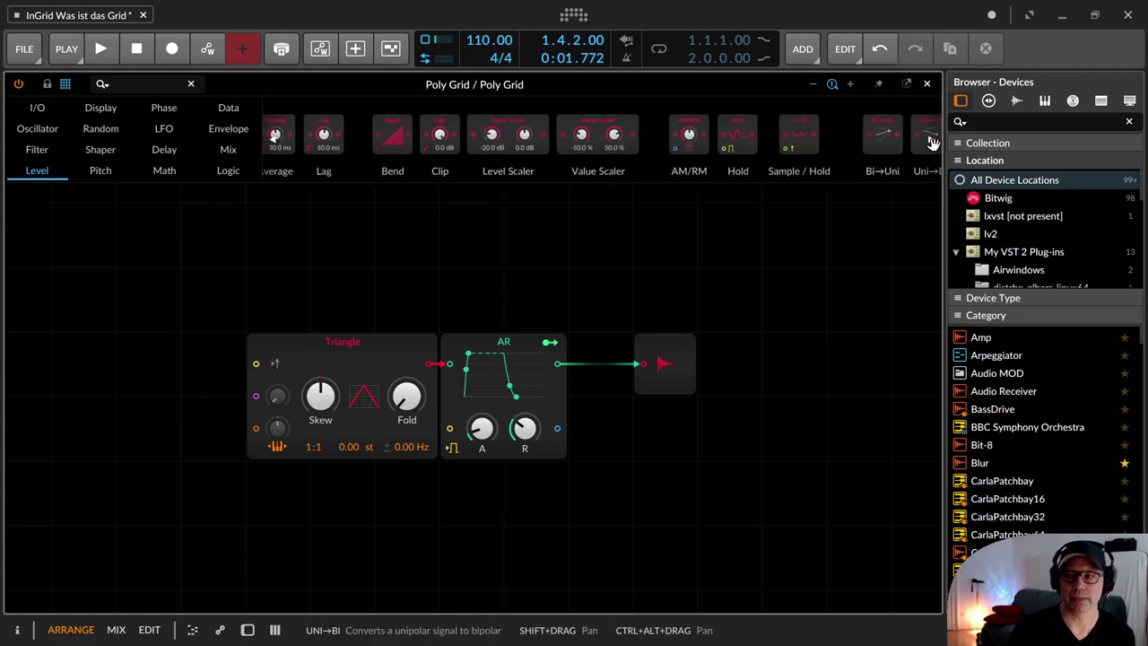
click(272, 139)
click(274, 139)
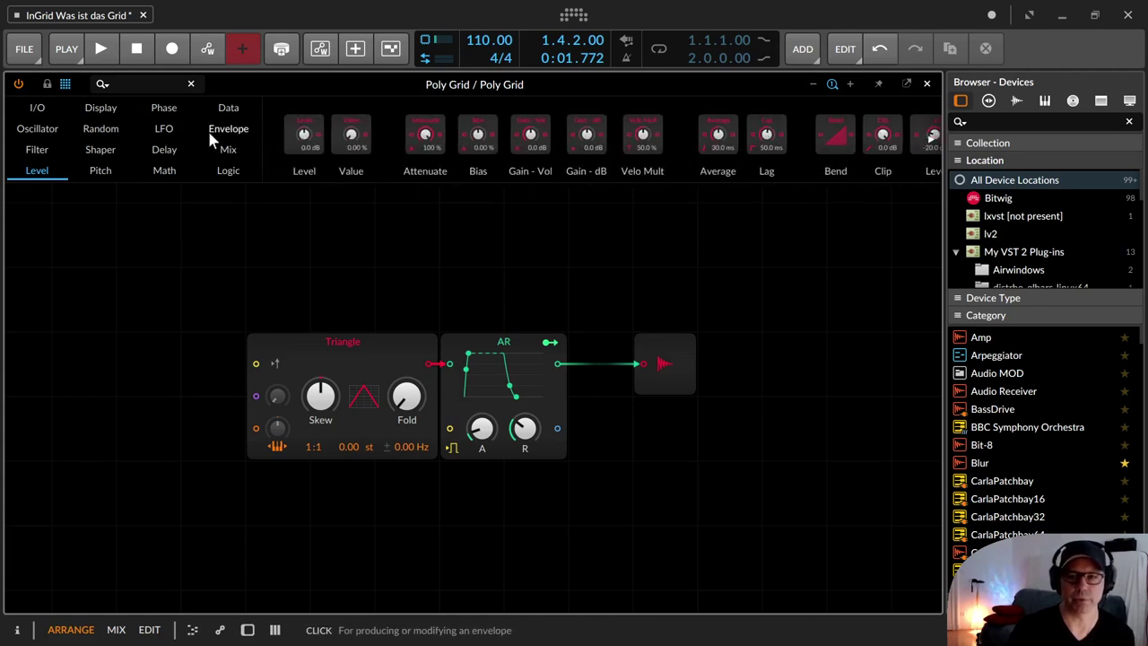
Hide and reshow the module palette, and zoom the Poly Grid patch out and in to demonstrate the view controls.
click(64, 83)
click(64, 83)
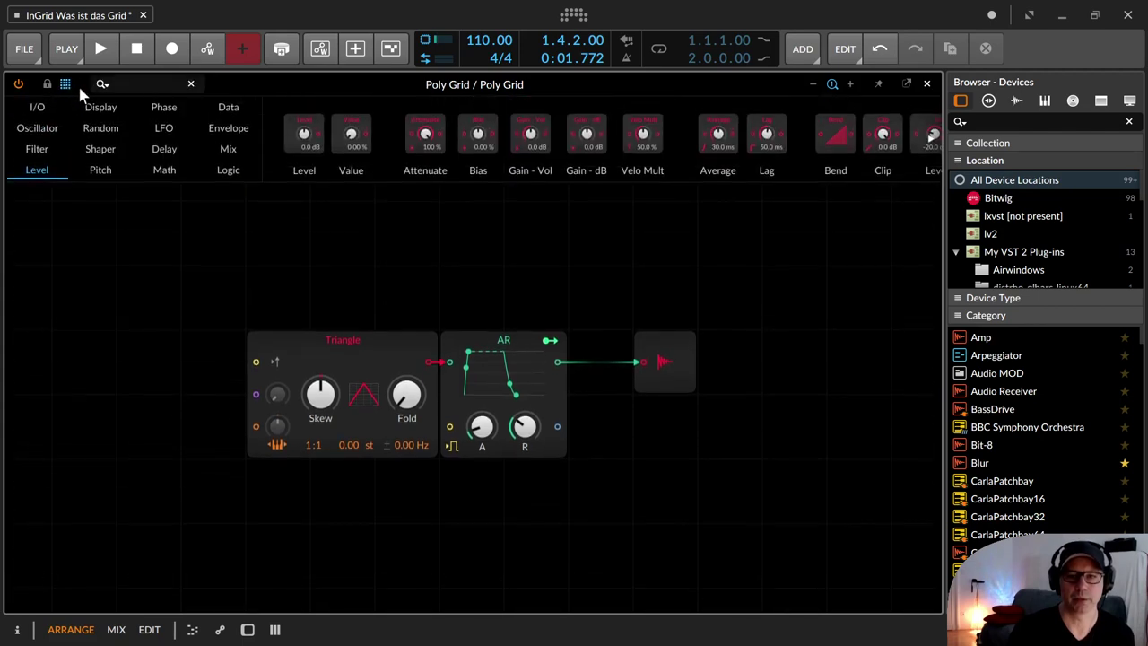
click(812, 83)
click(812, 84)
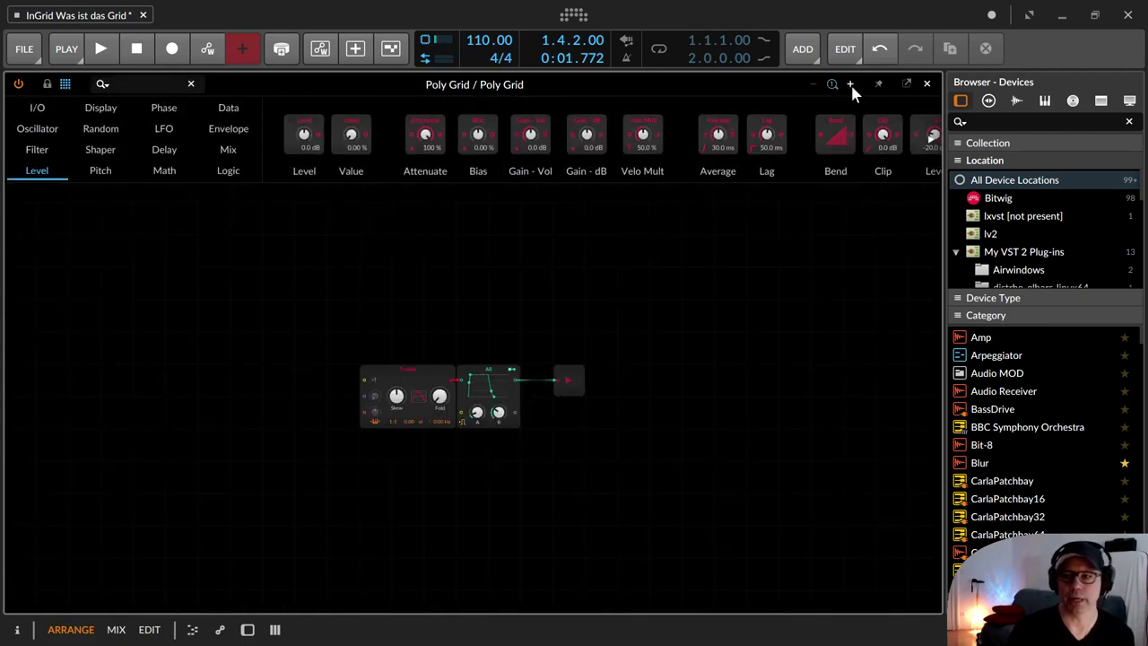
click(851, 83)
click(851, 83)
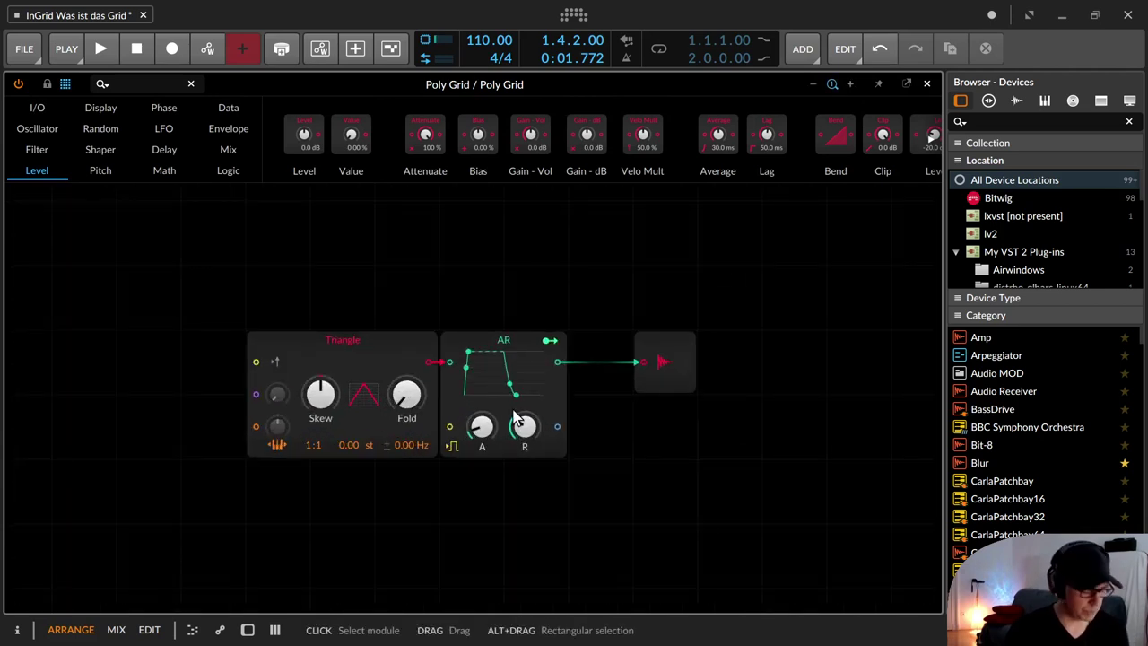
scroll(500, 341, down, 2)
scroll(499, 341, up, 1)
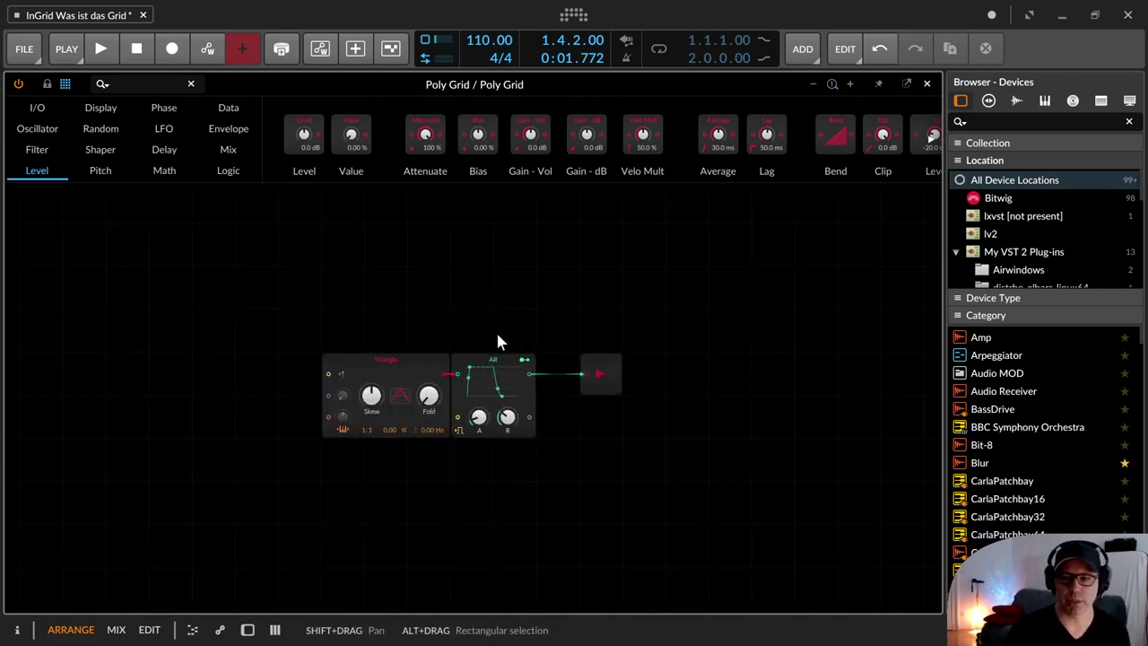
scroll(500, 341, up, 2)
scroll(500, 341, down, 2)
scroll(500, 341, up, 1)
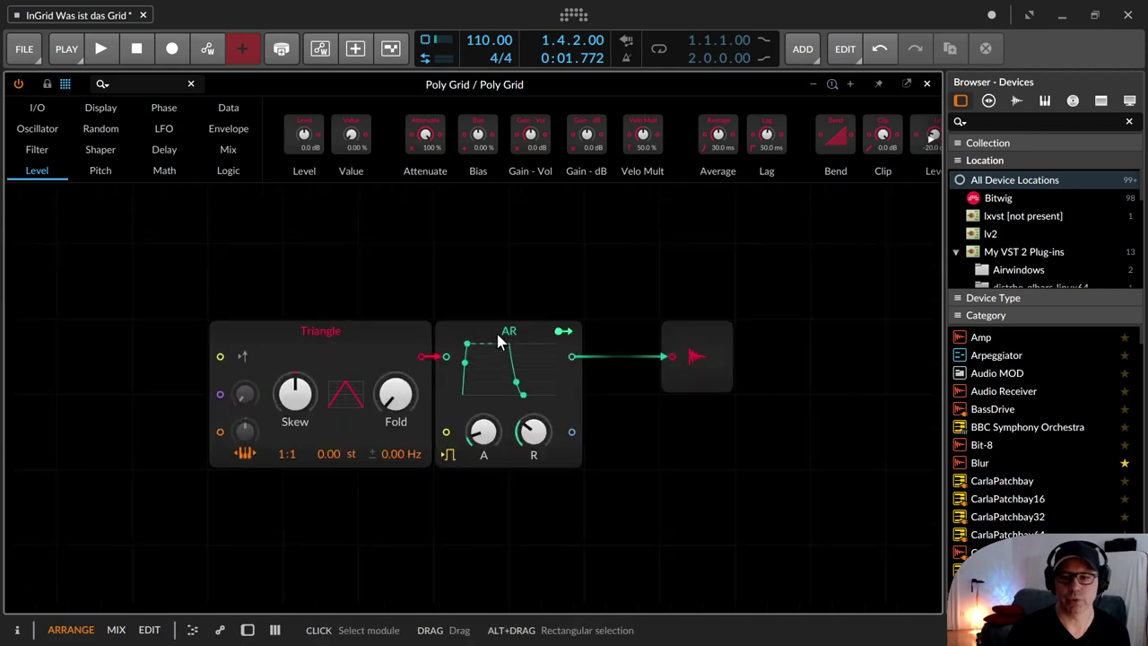
Pan and zoom around the patch in all directions to show how to navigate the grid canvas.
drag(424, 216, 577, 302)
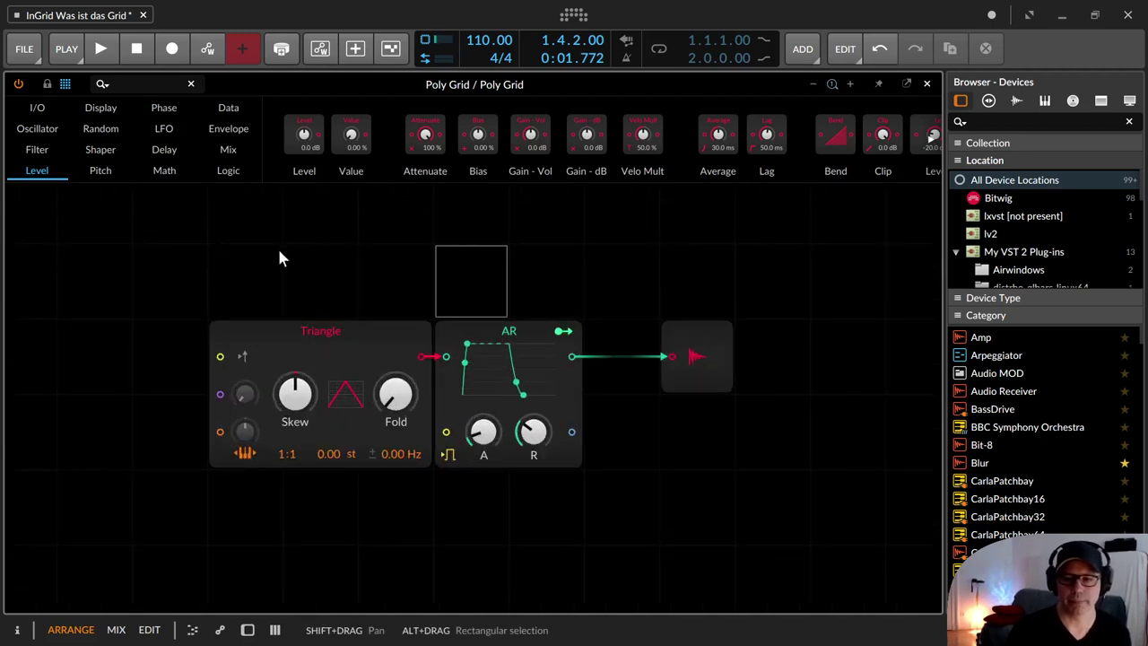
scroll(429, 269, down, 4)
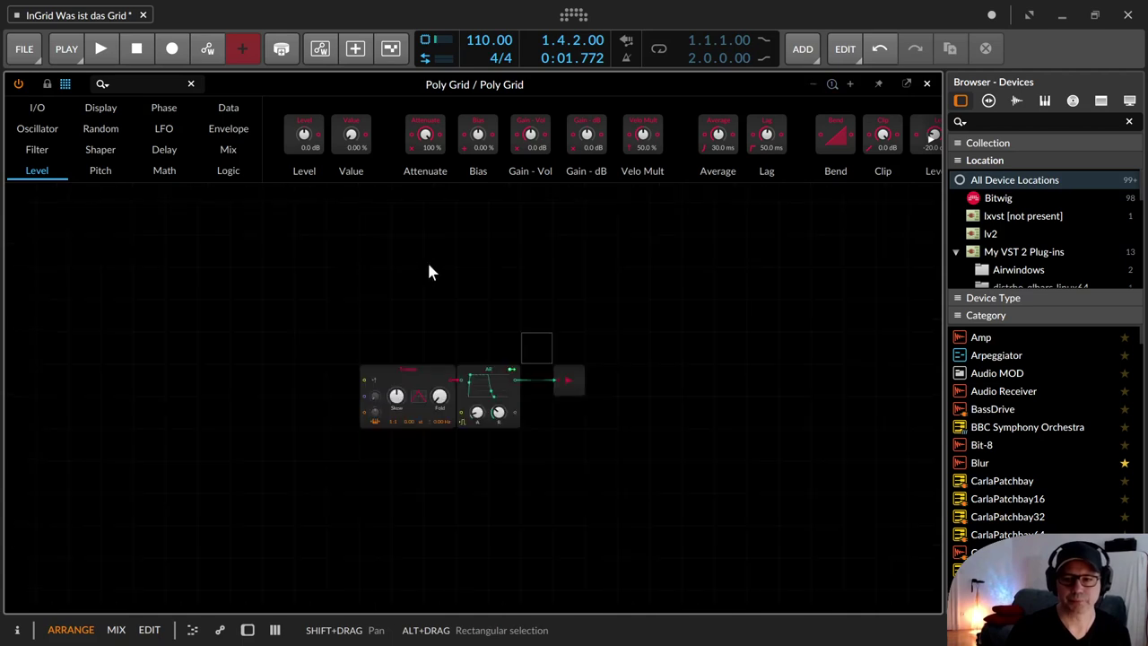
drag(449, 321, 394, 303)
scroll(411, 322, up, 4)
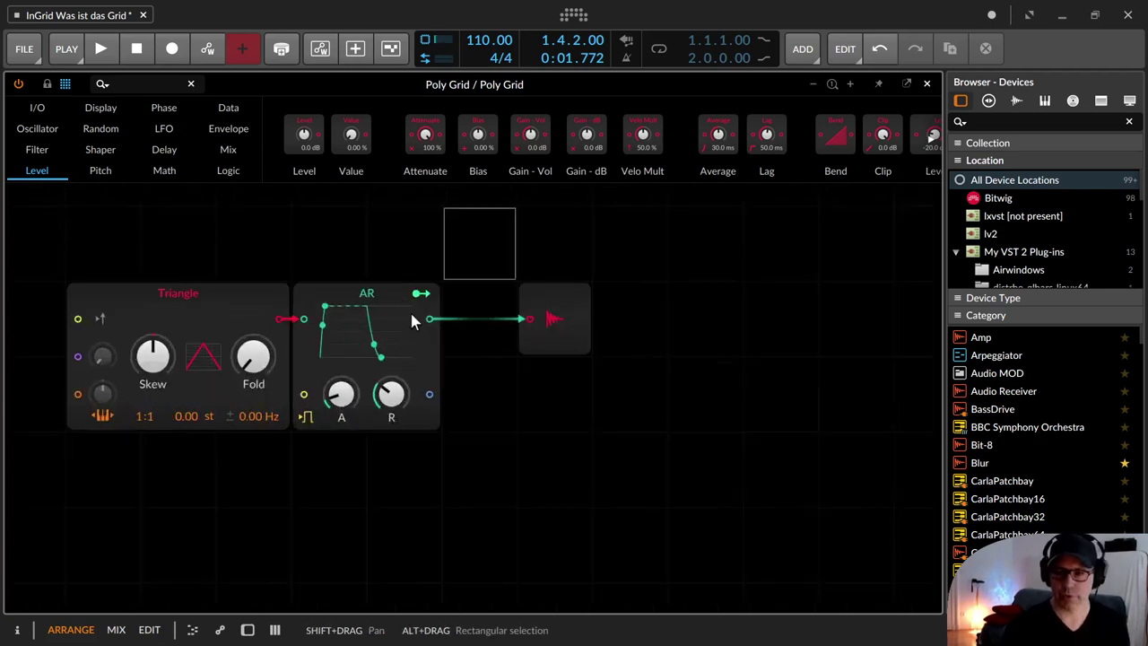
scroll(411, 313, down, 3)
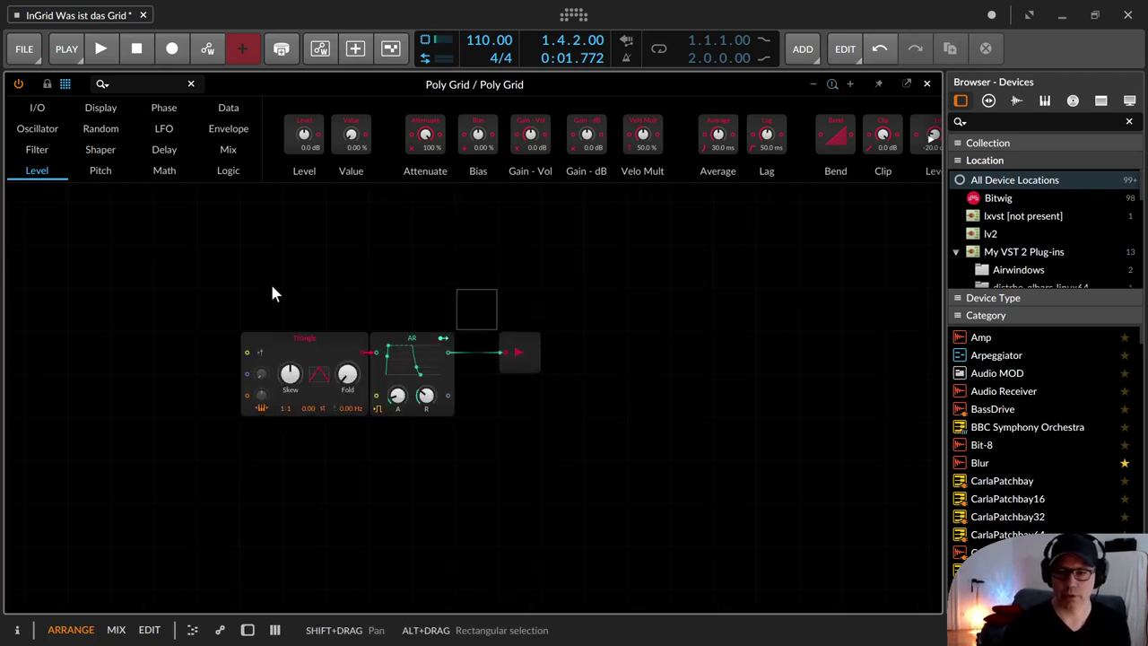
scroll(271, 284, up, 2)
scroll(270, 285, down, 3)
scroll(271, 284, up, 2)
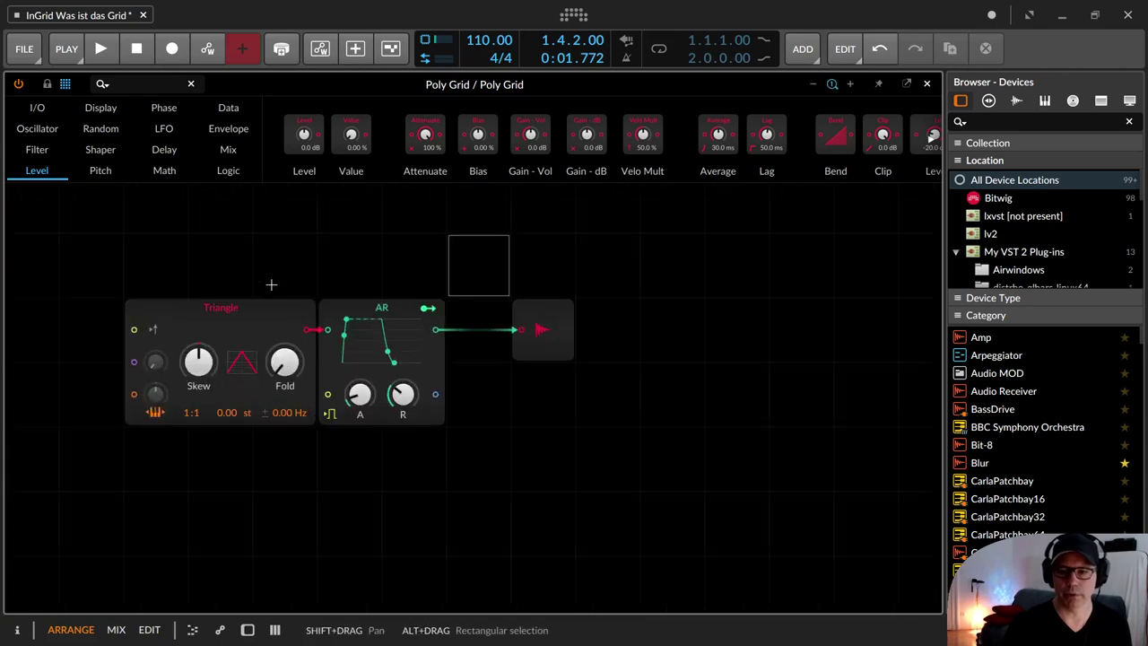
scroll(271, 284, right, 3)
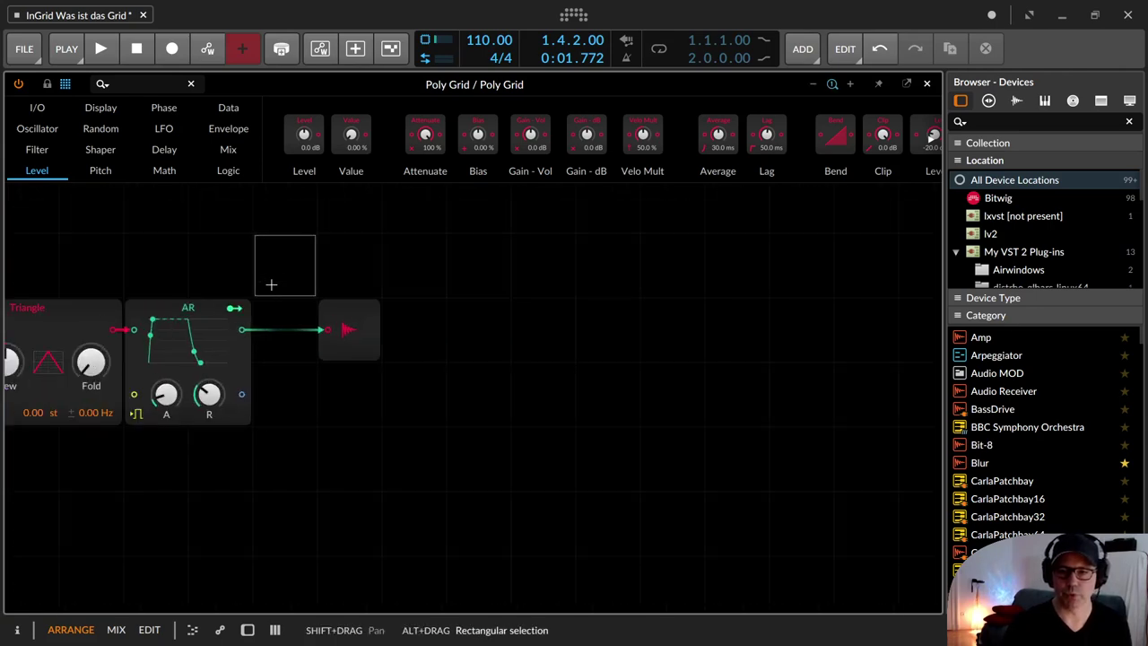
scroll(271, 284, left, 6)
scroll(271, 284, right, 7)
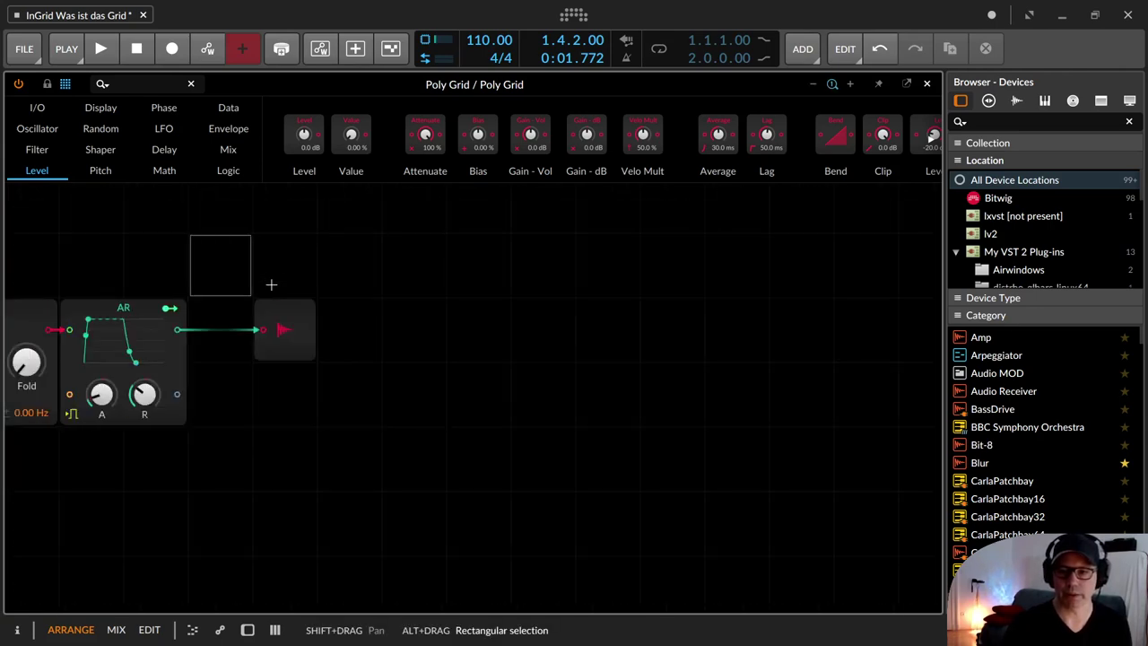
scroll(271, 284, left, 8)
scroll(271, 285, down, 3)
scroll(271, 287, up, 4)
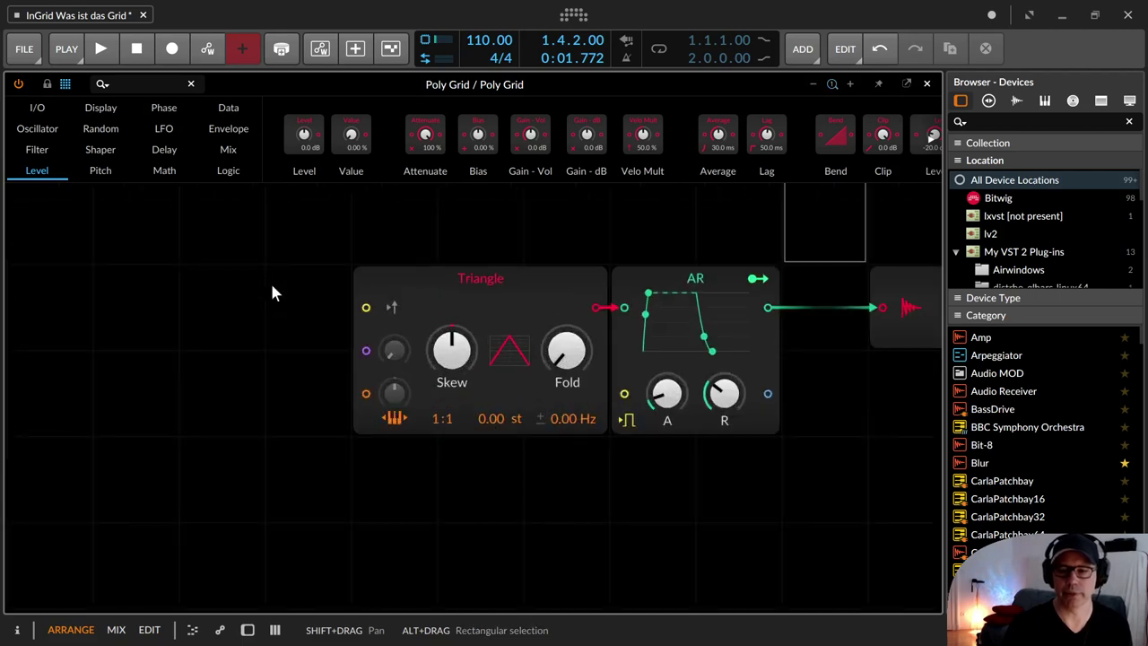
scroll(272, 288, down, 1)
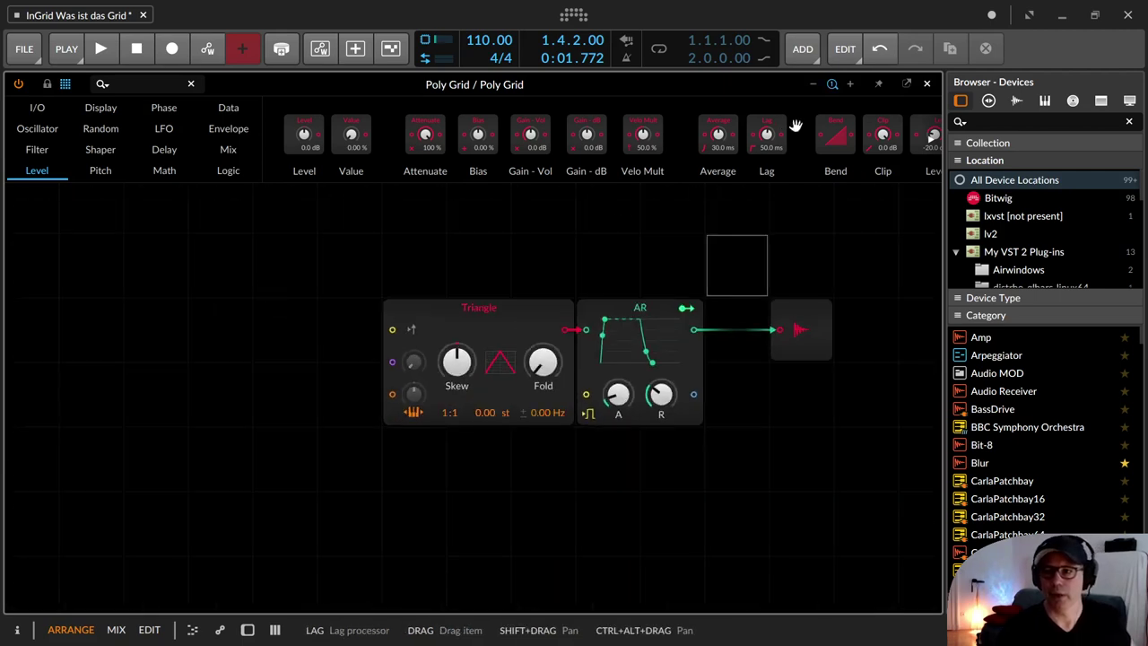
Pin the Poly Grid editor and undock it into a separate window placed over the arranger.
click(879, 84)
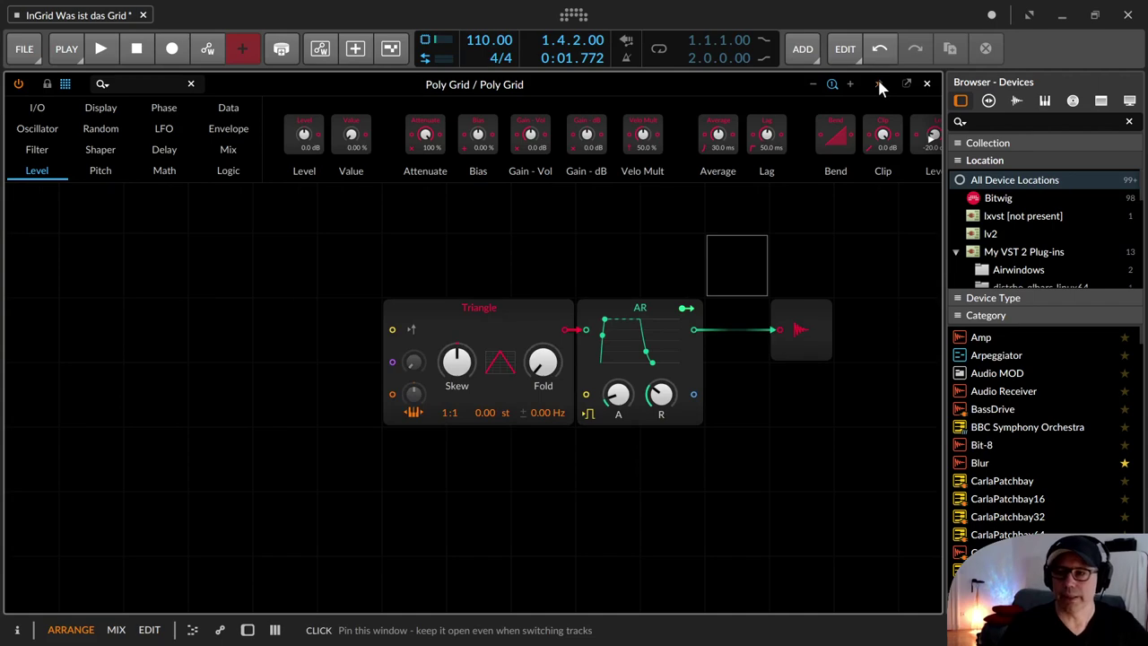
click(904, 85)
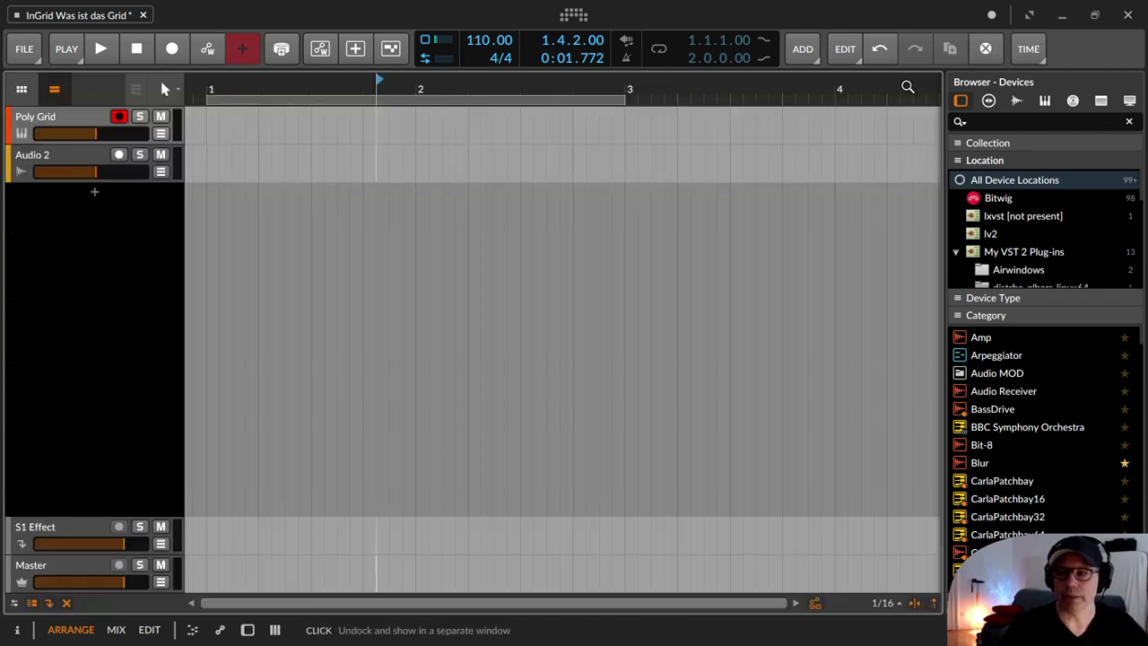
drag(530, 140, 685, 61)
Switch to the Audio 2 track and back to Poly Grid, and dock the floating editor into the main window again.
click(82, 156)
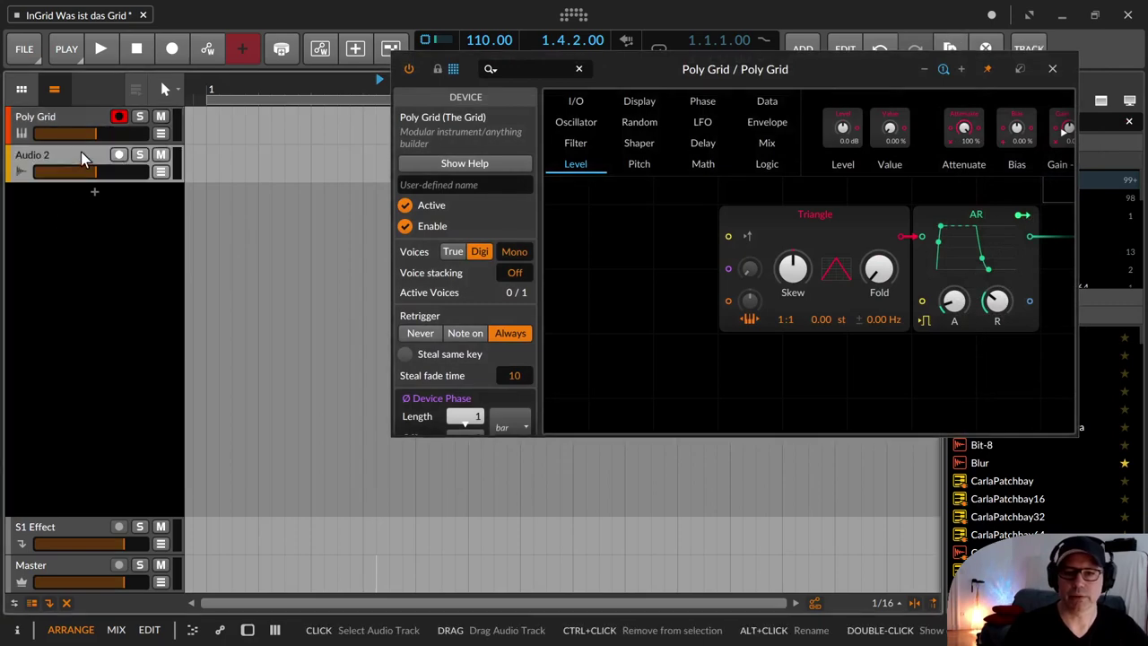
click(70, 119)
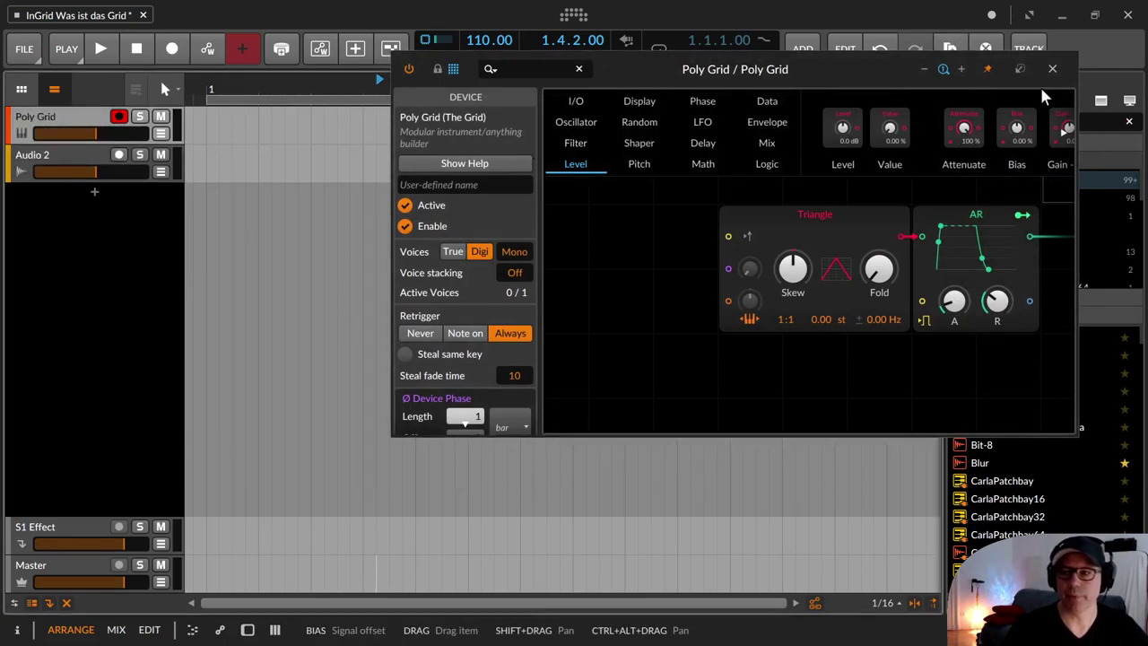
click(1020, 68)
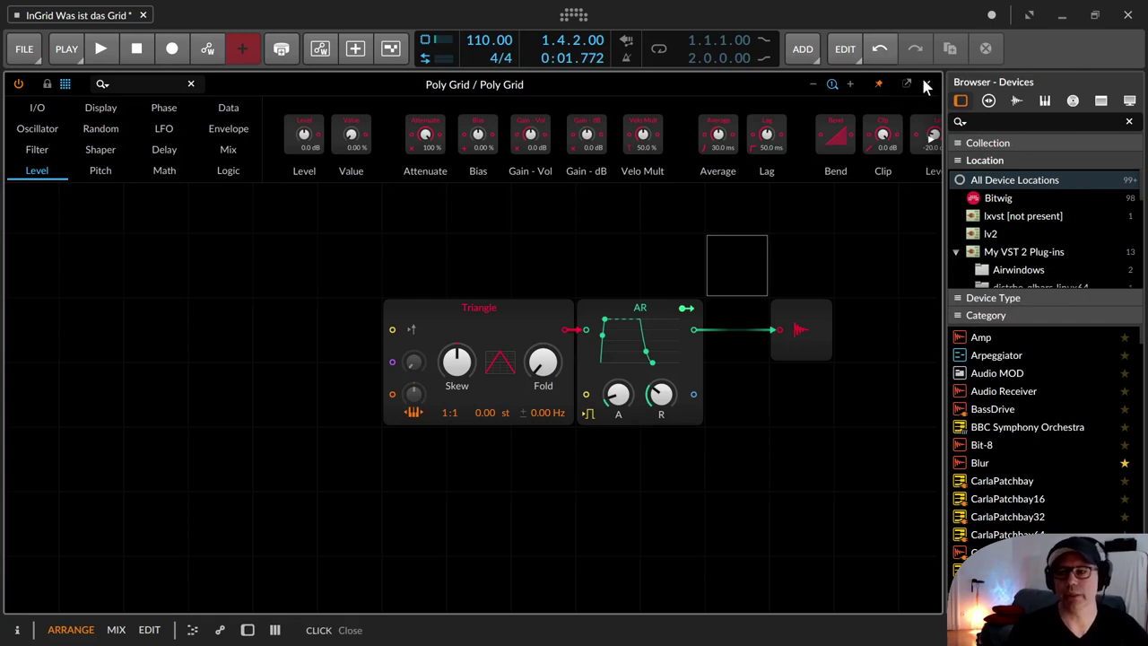
Close the Poly Grid editor and show the Poly Grid track's device chain.
click(928, 84)
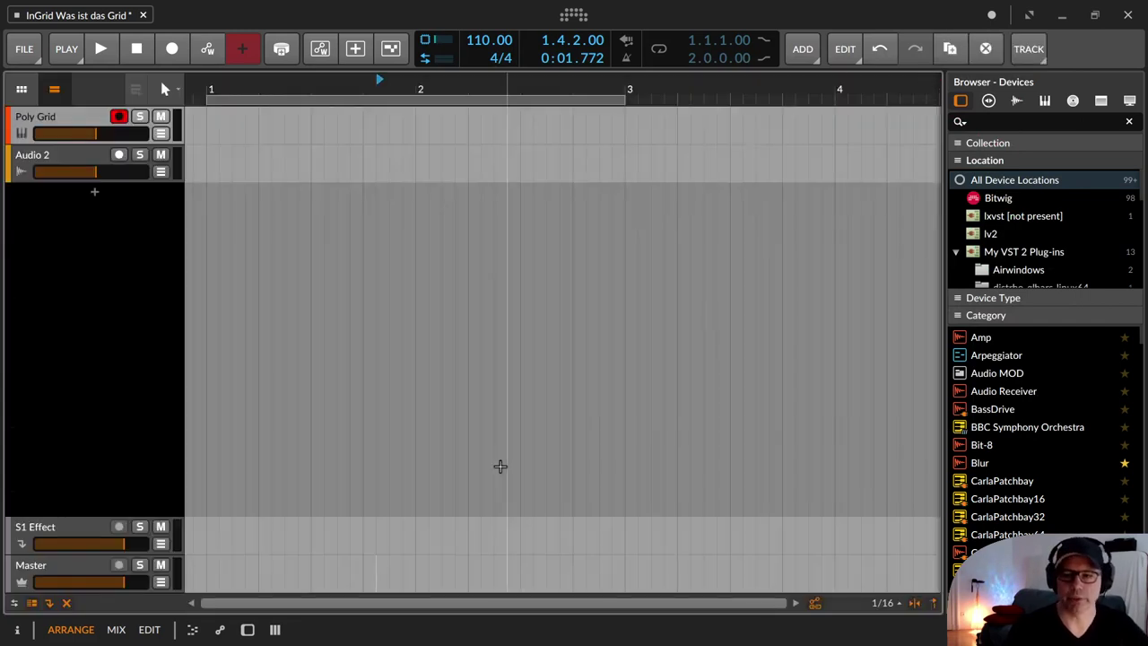
double_click(70, 120)
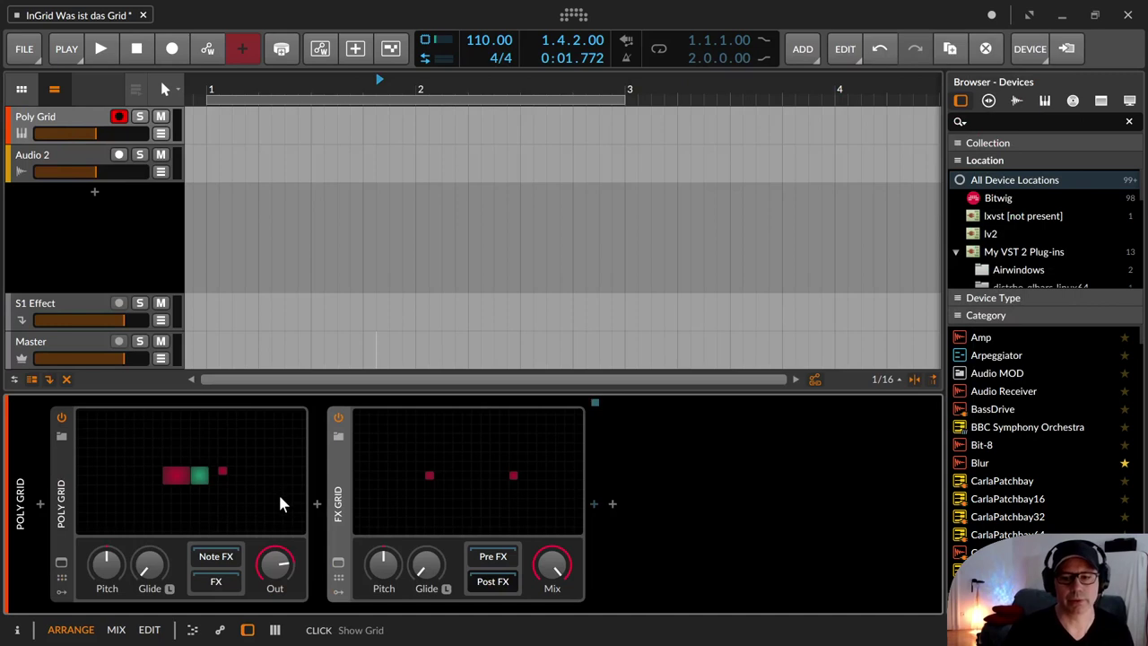